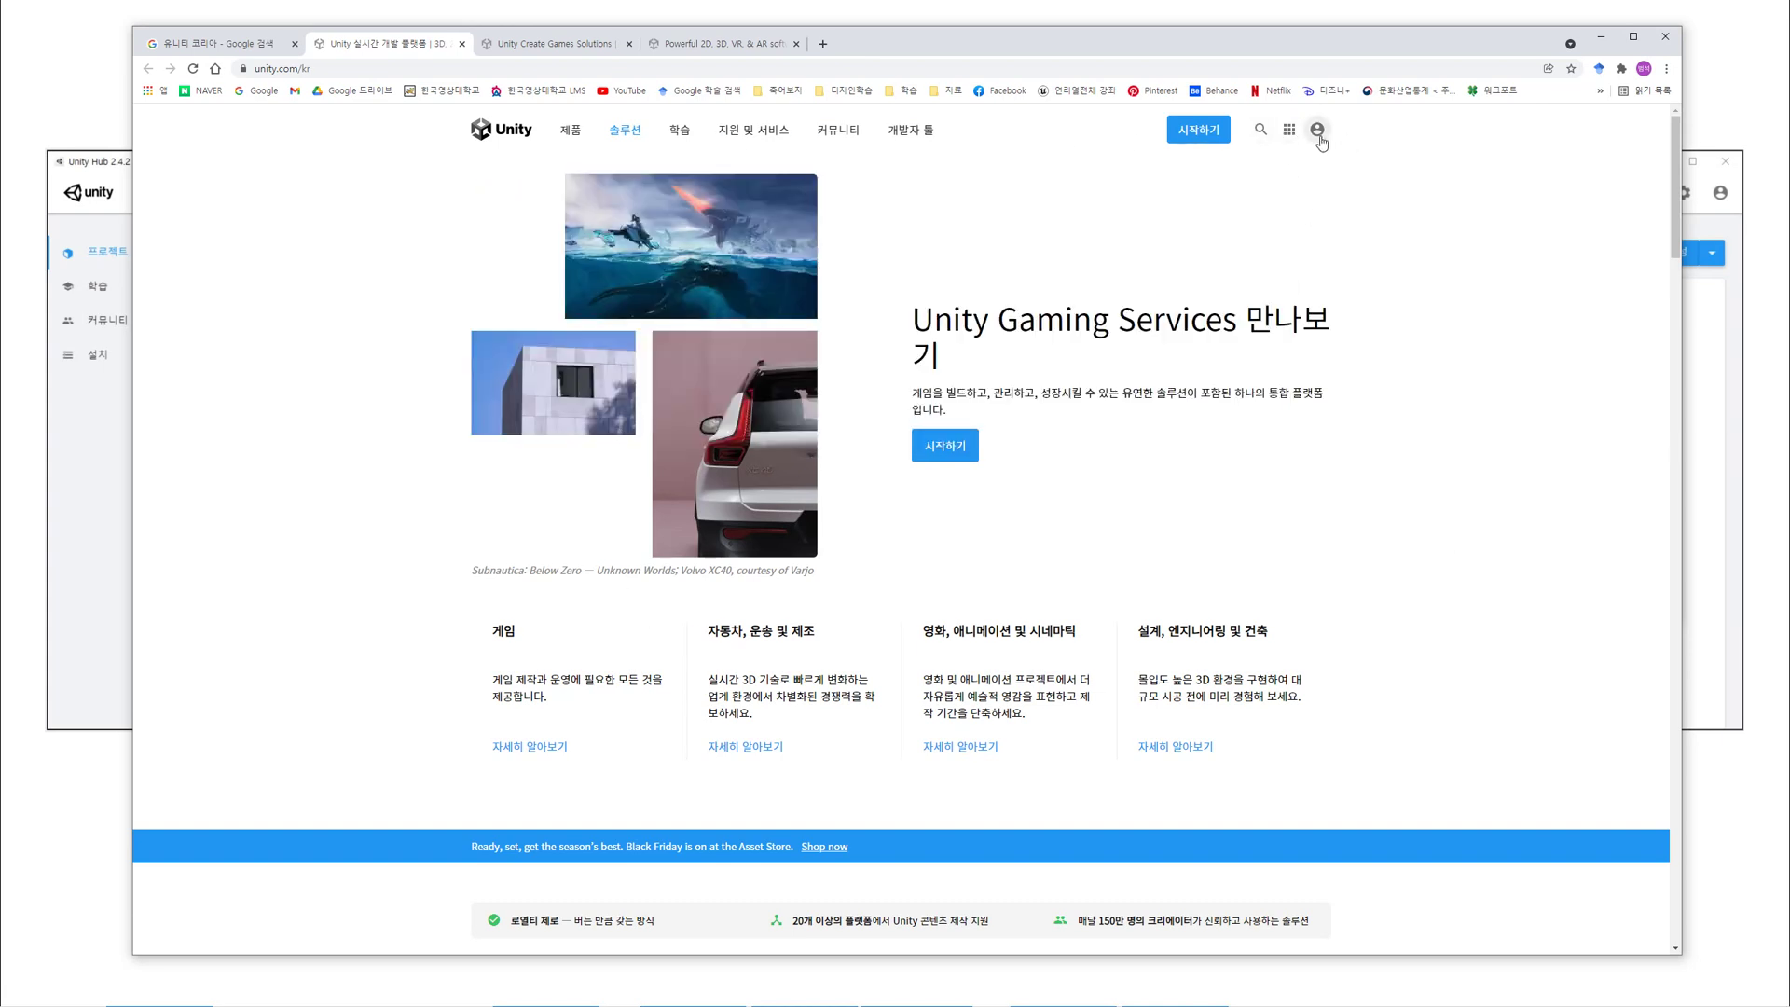
- Open Unity's plans and pricing page and show the individual plans
click(1320, 138)
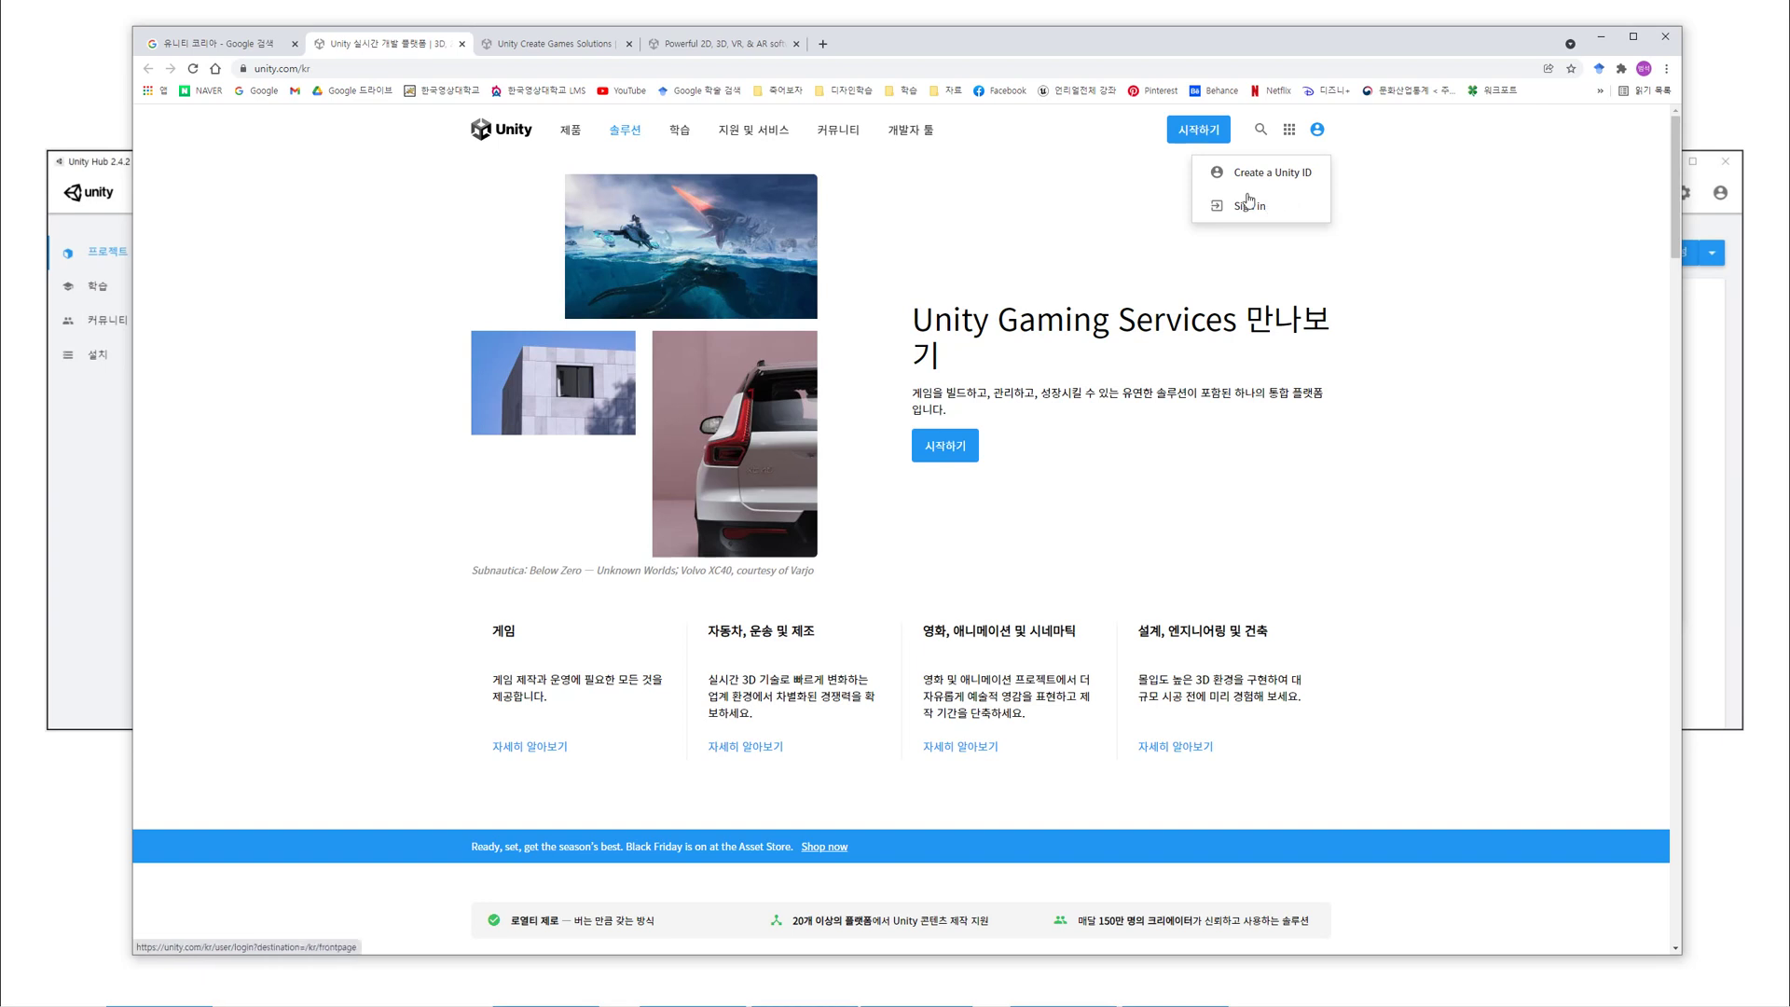
click(1194, 129)
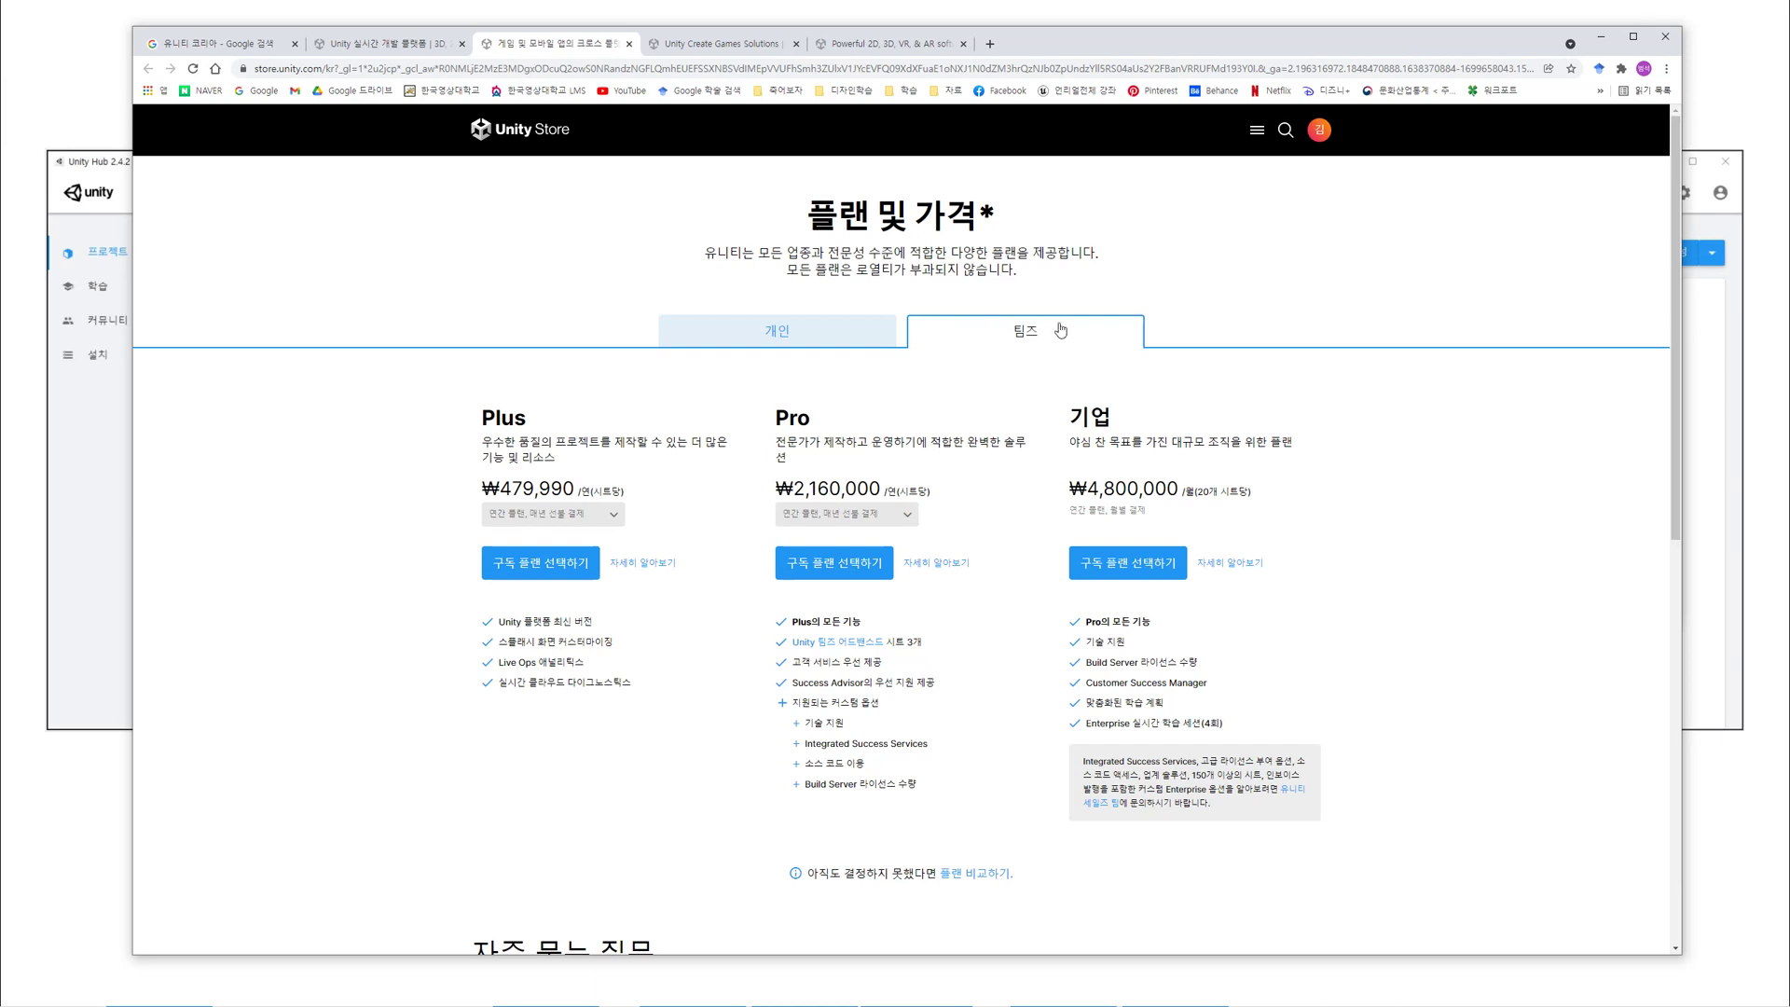
click(805, 332)
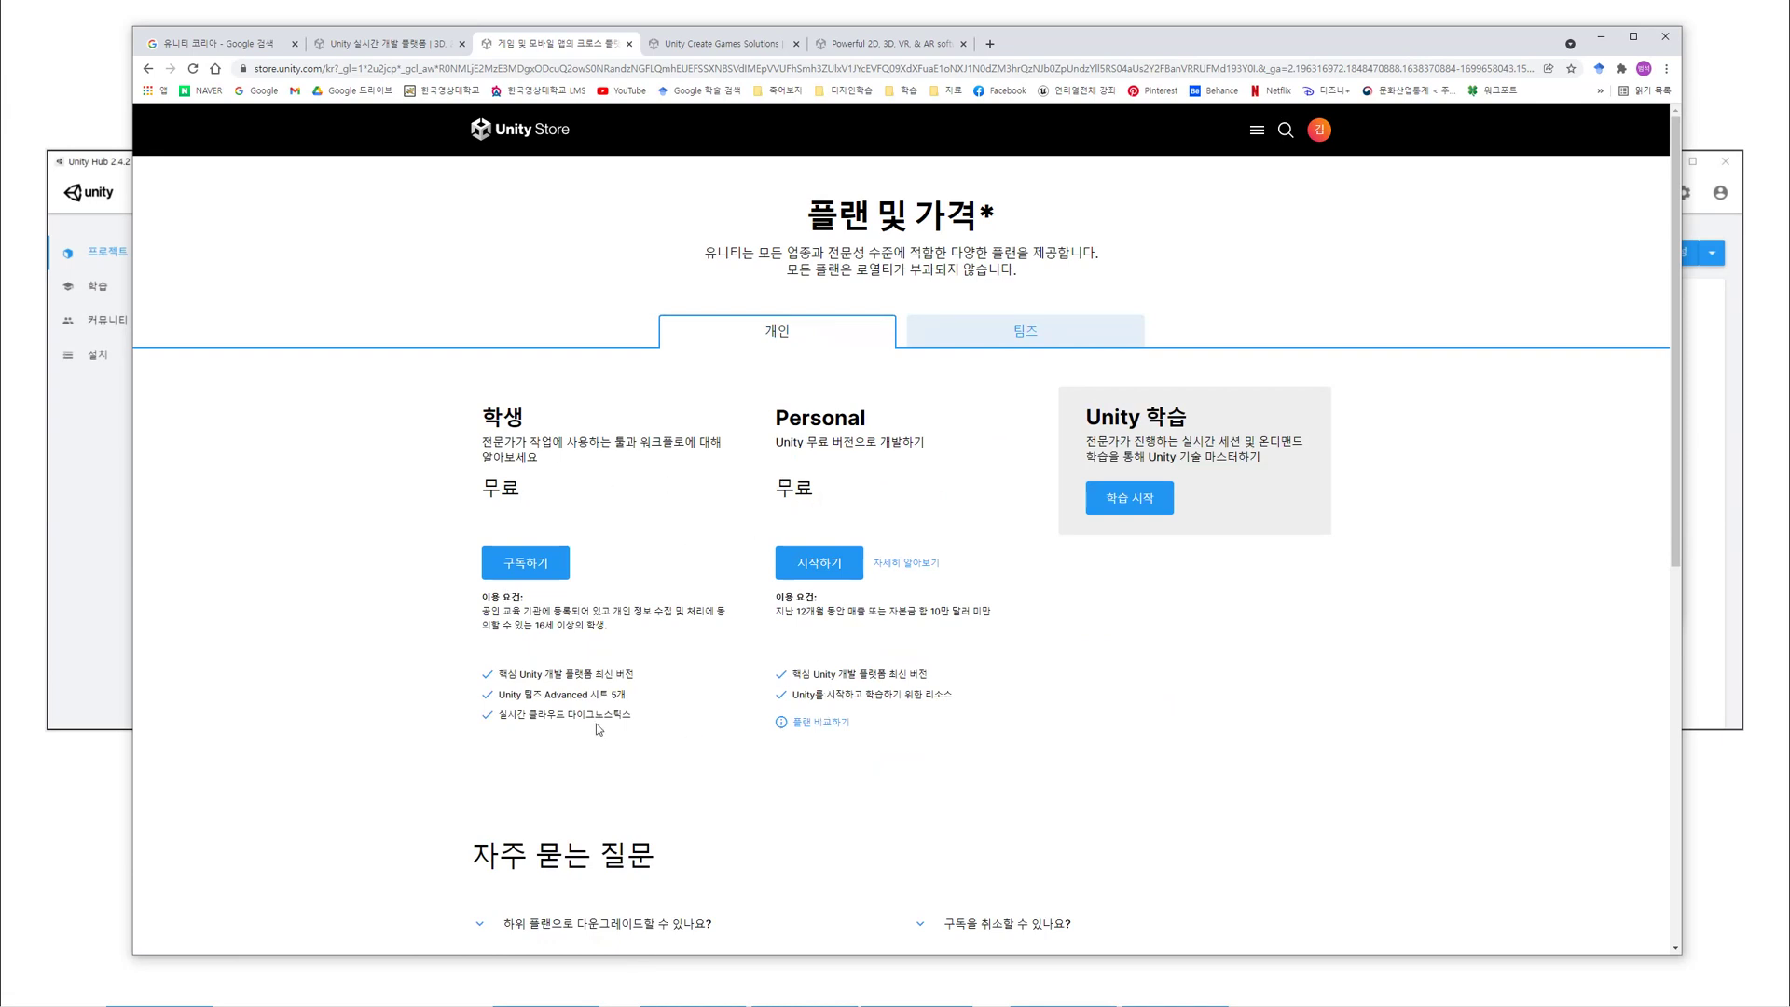
scroll(680, 742, down, 2)
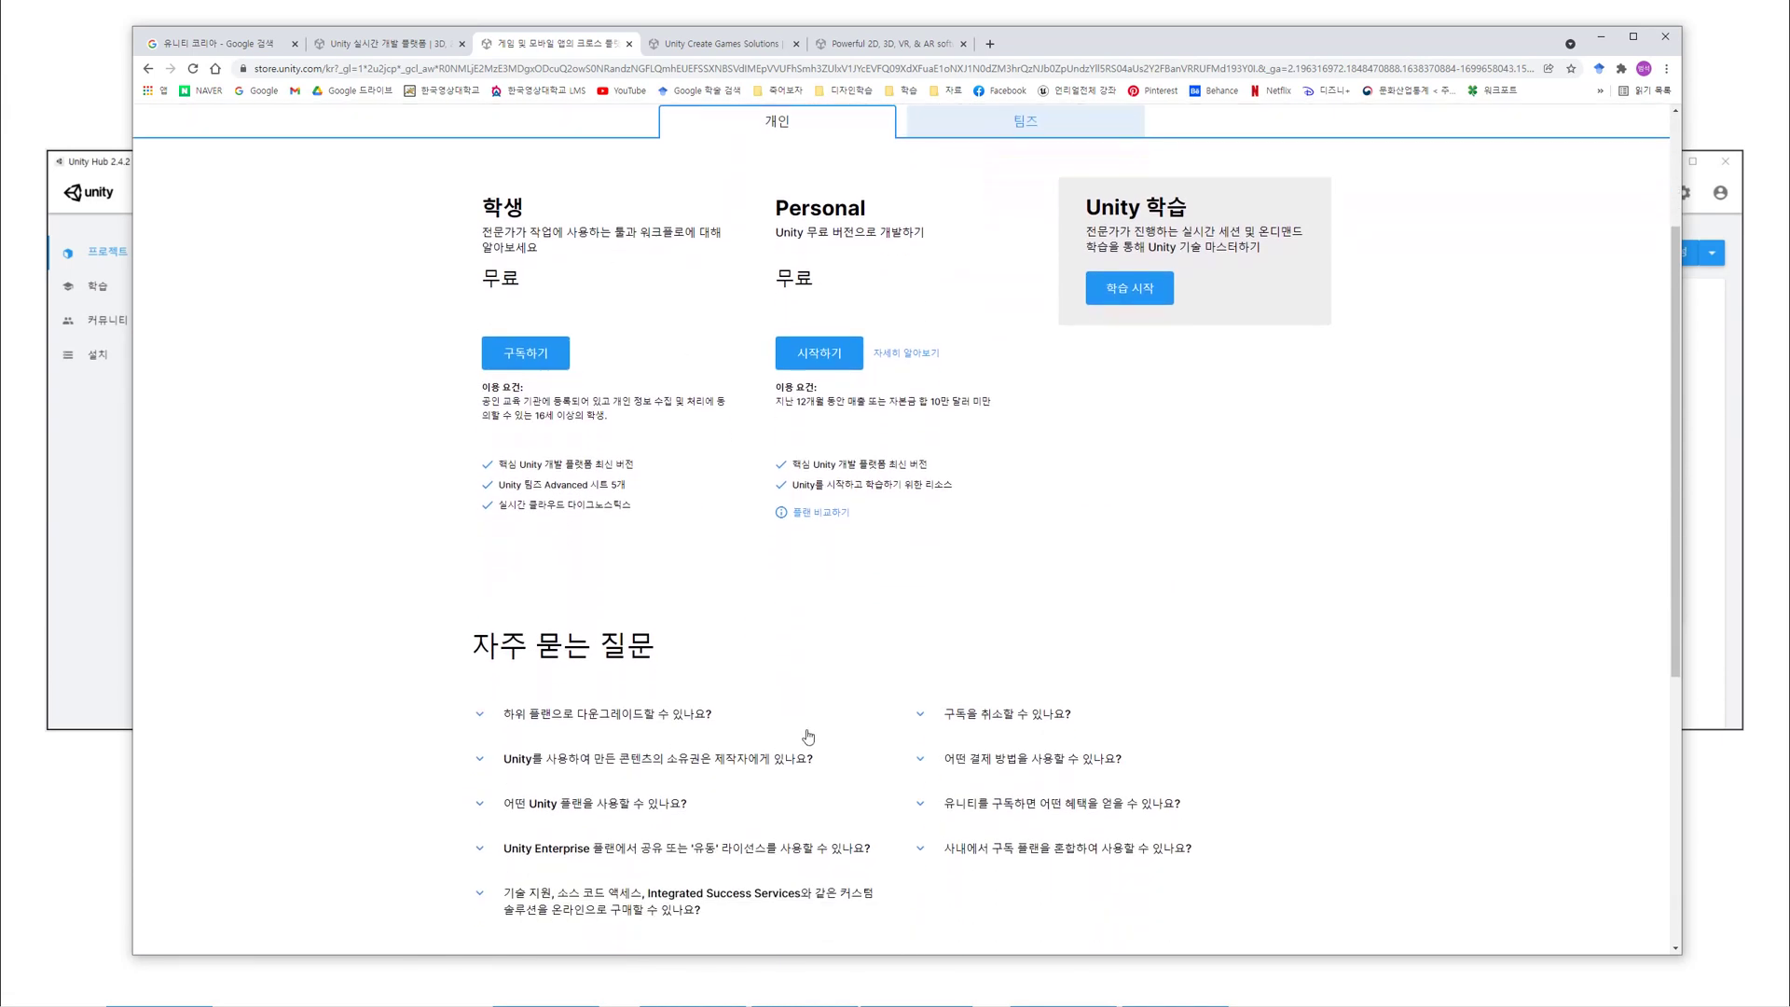
scroll(803, 736, up, 2)
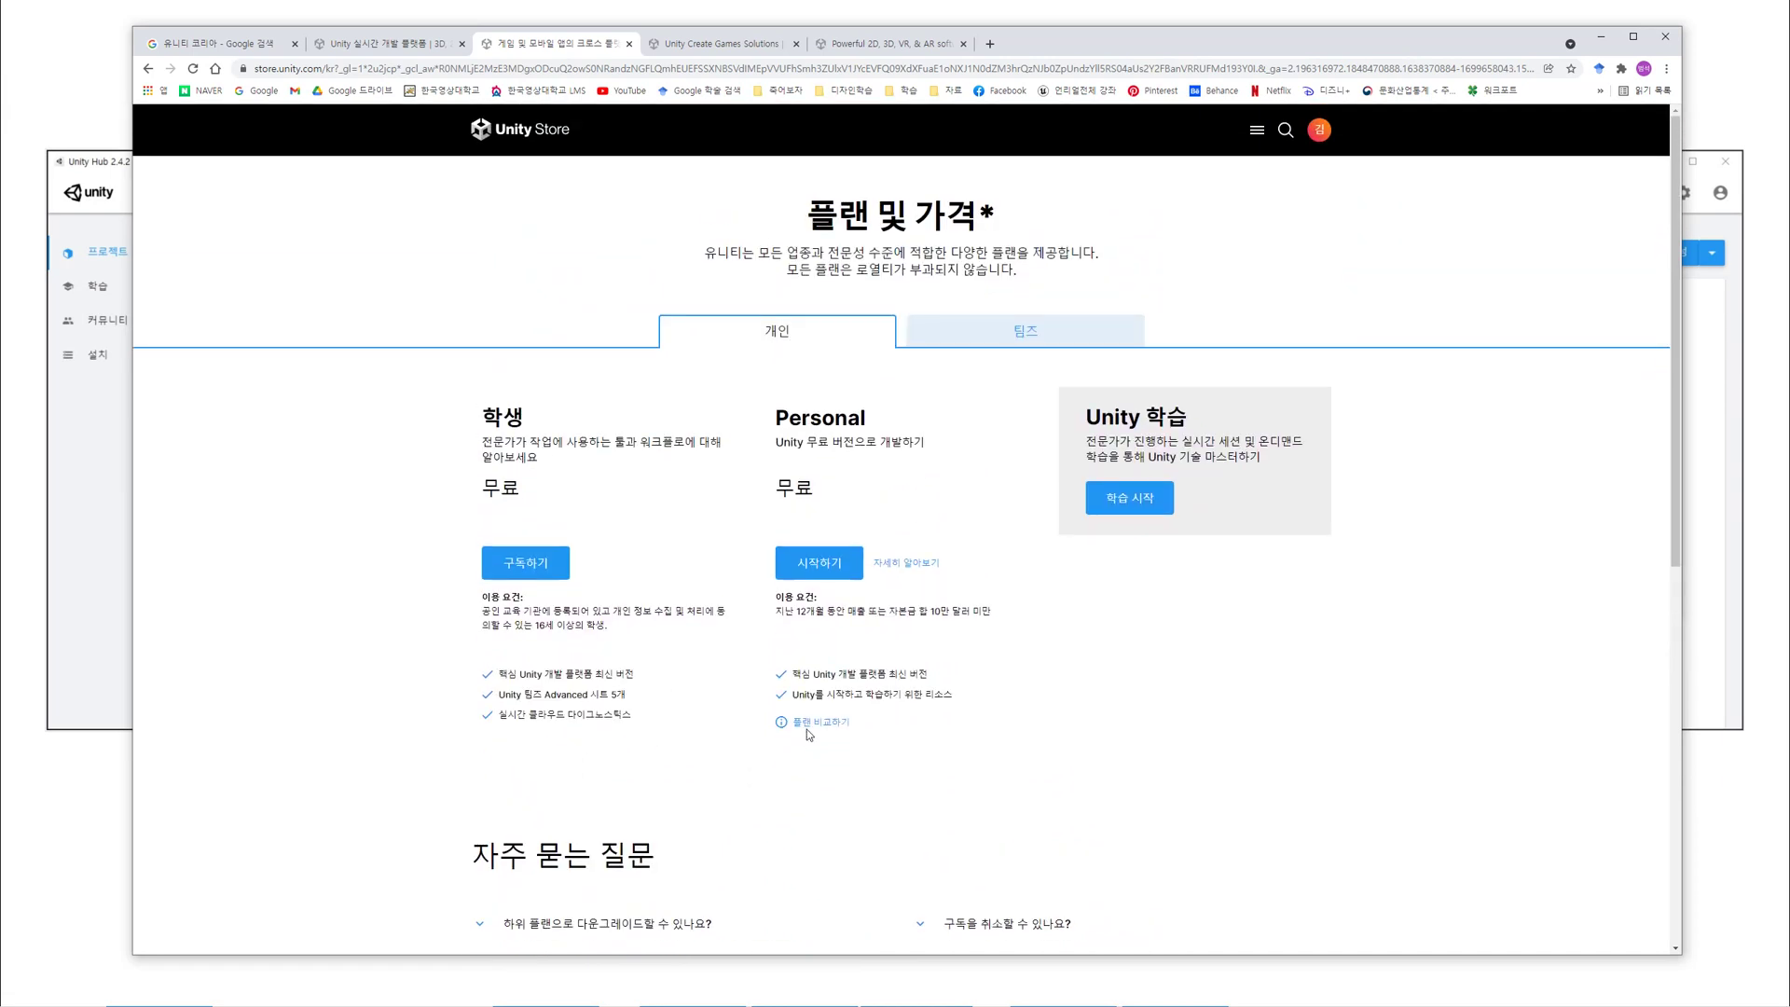
- Examine the Unity Student plan's eligibility and application options, and return to the plans page
click(527, 564)
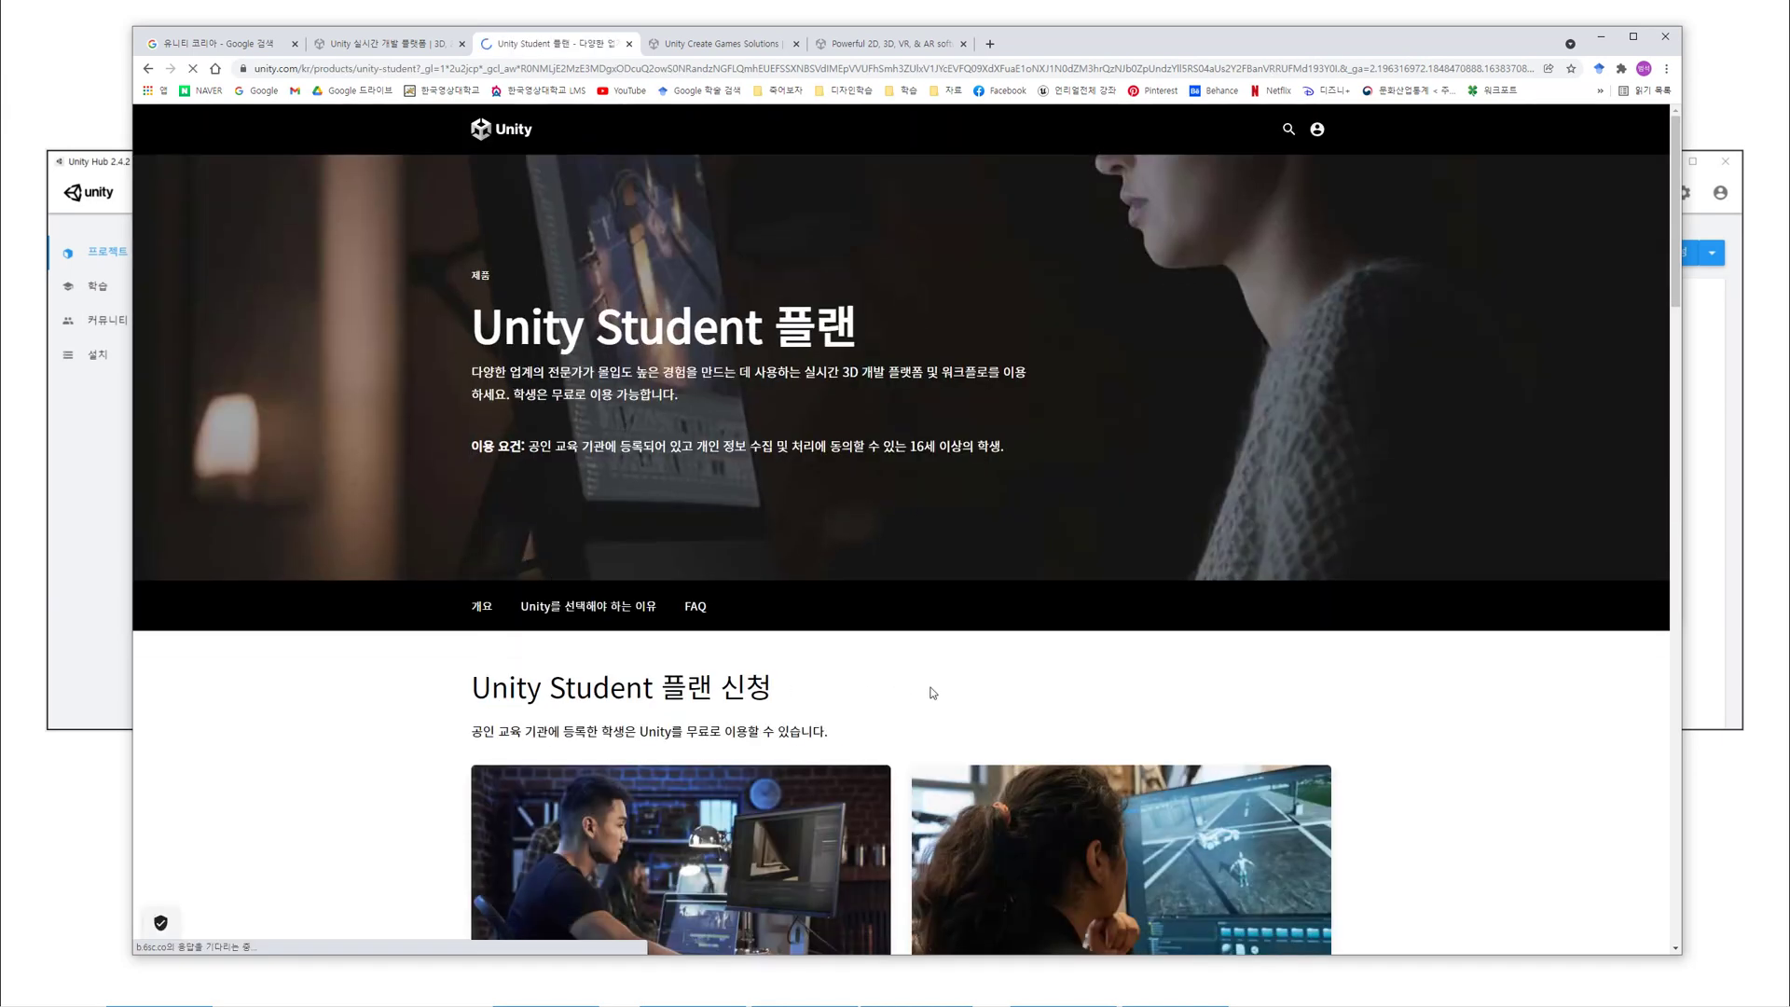
scroll(932, 694, down, 3)
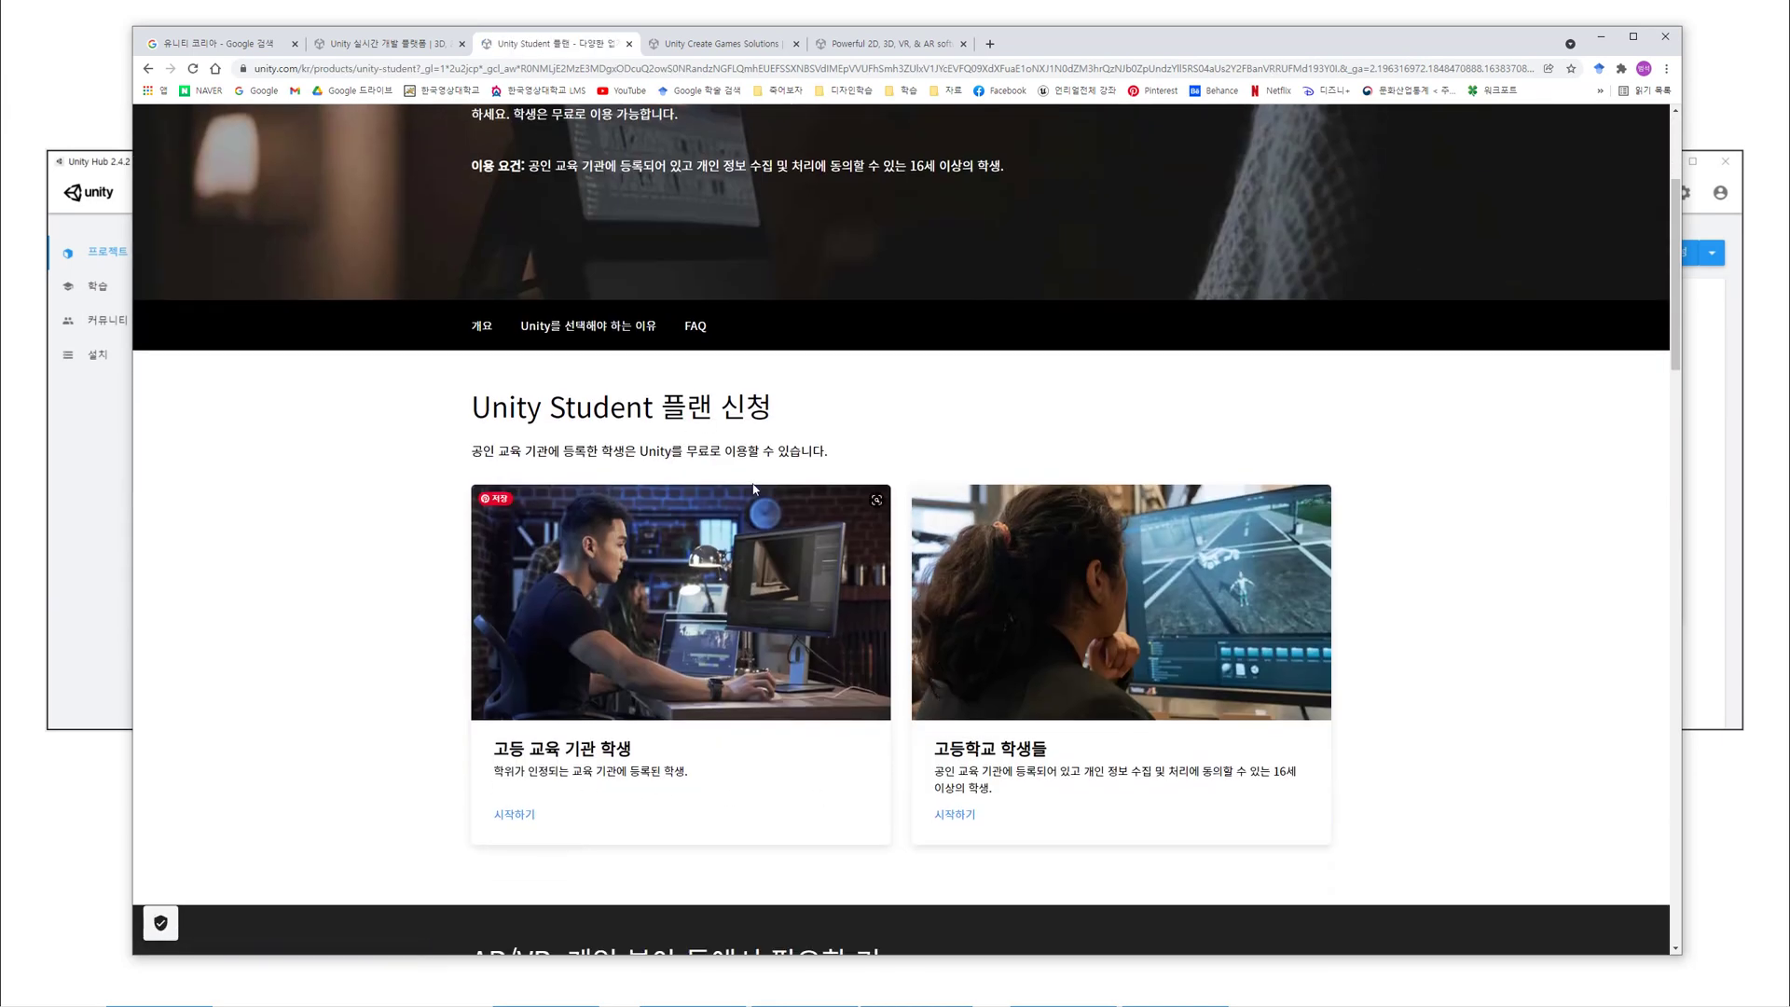
scroll(651, 746, down, 3)
scroll(661, 725, up, 1)
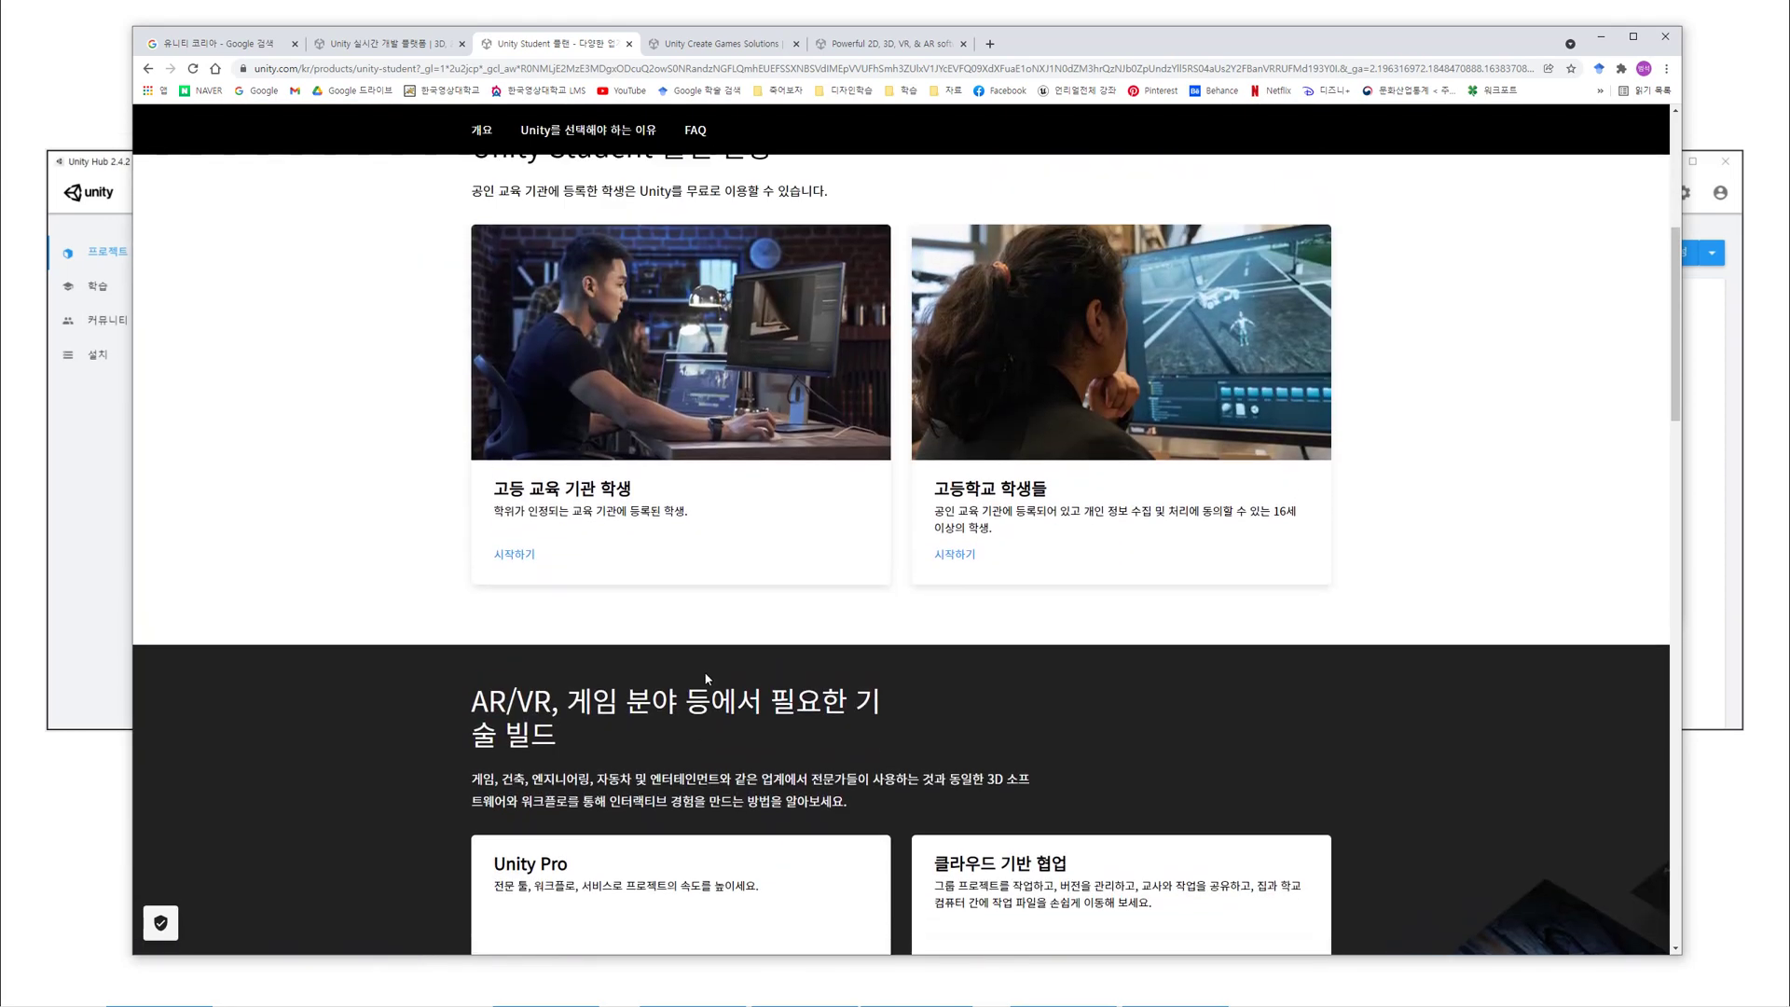
scroll(680, 708, down, 5)
scroll(711, 678, up, 7)
scroll(709, 679, up, 4)
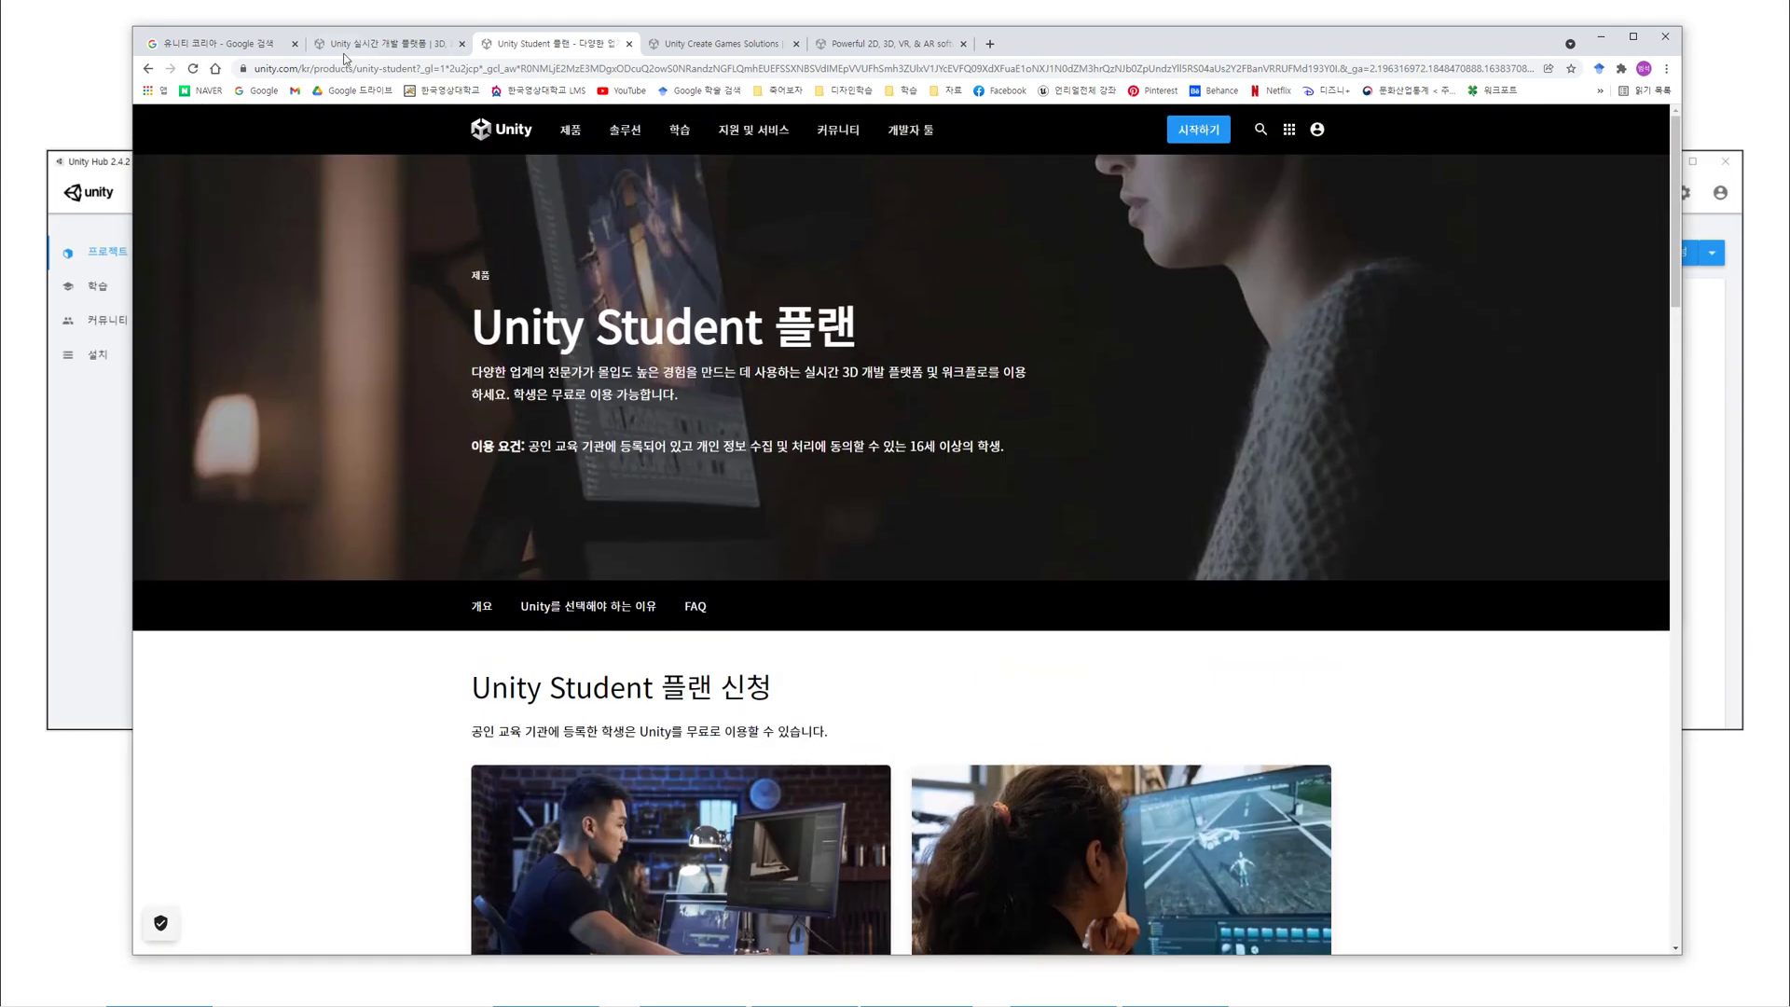
click(148, 69)
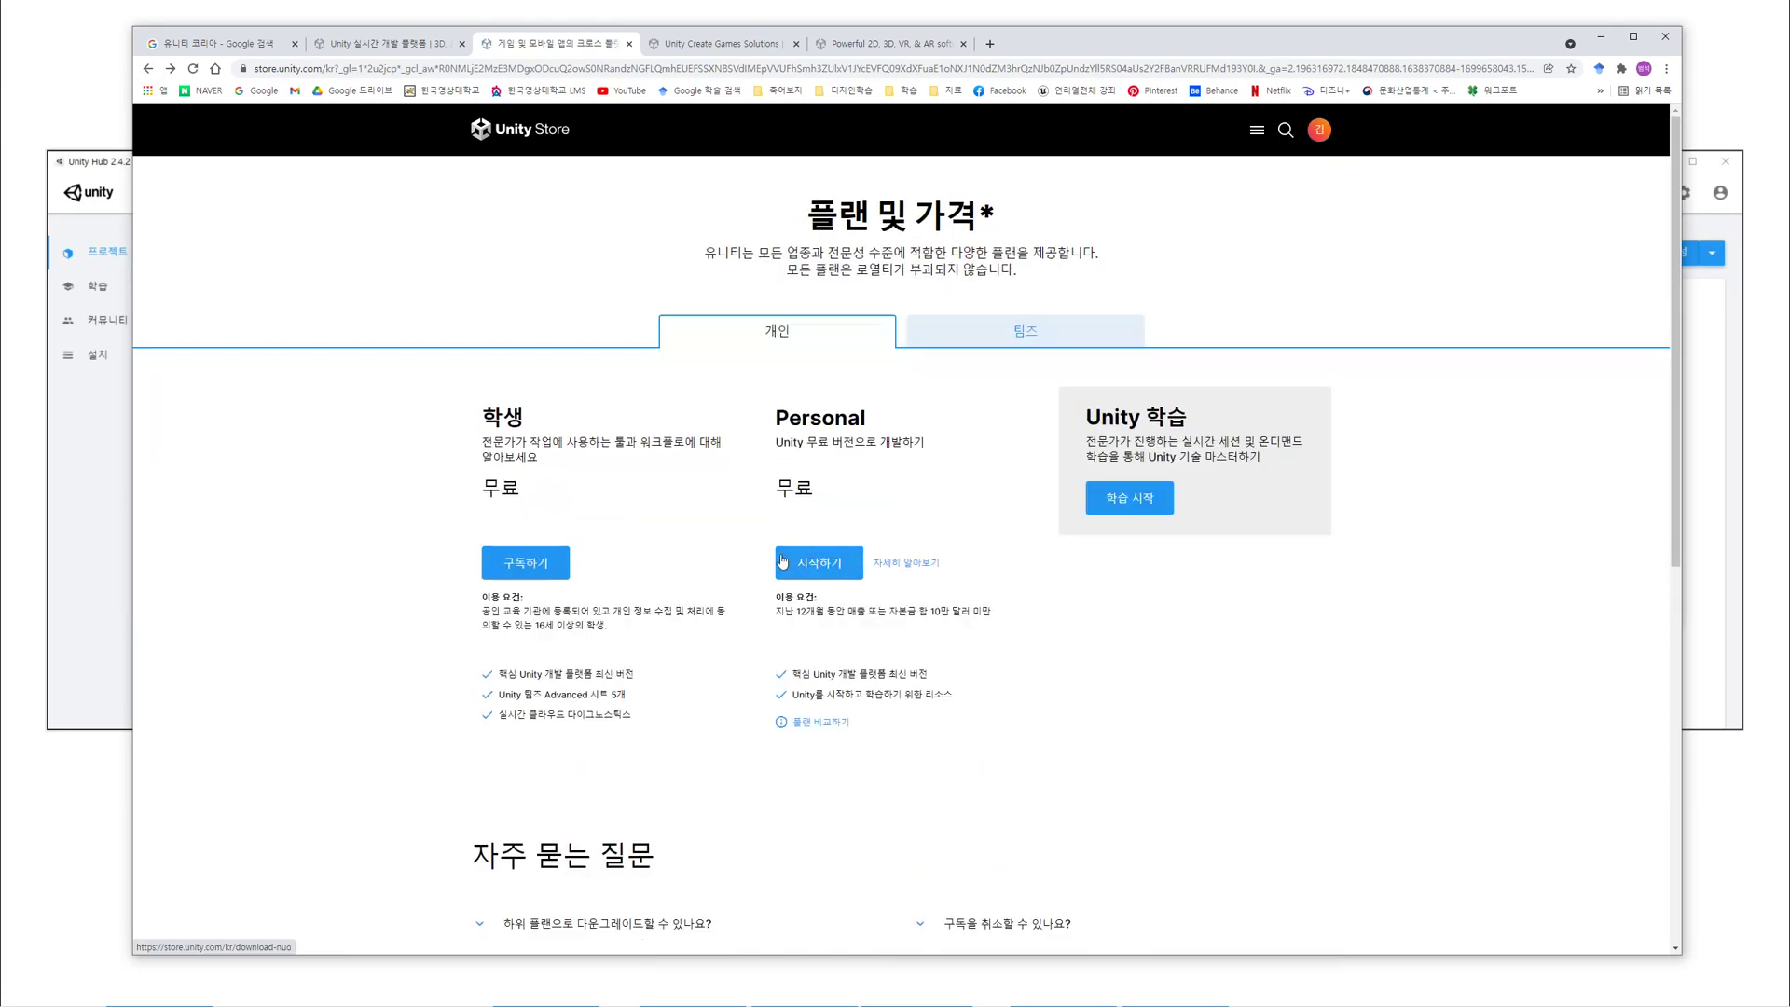
- Download the Unity Hub installer for Windows through the free Personal plan and run UnityHubSetupBeta.exe
click(833, 568)
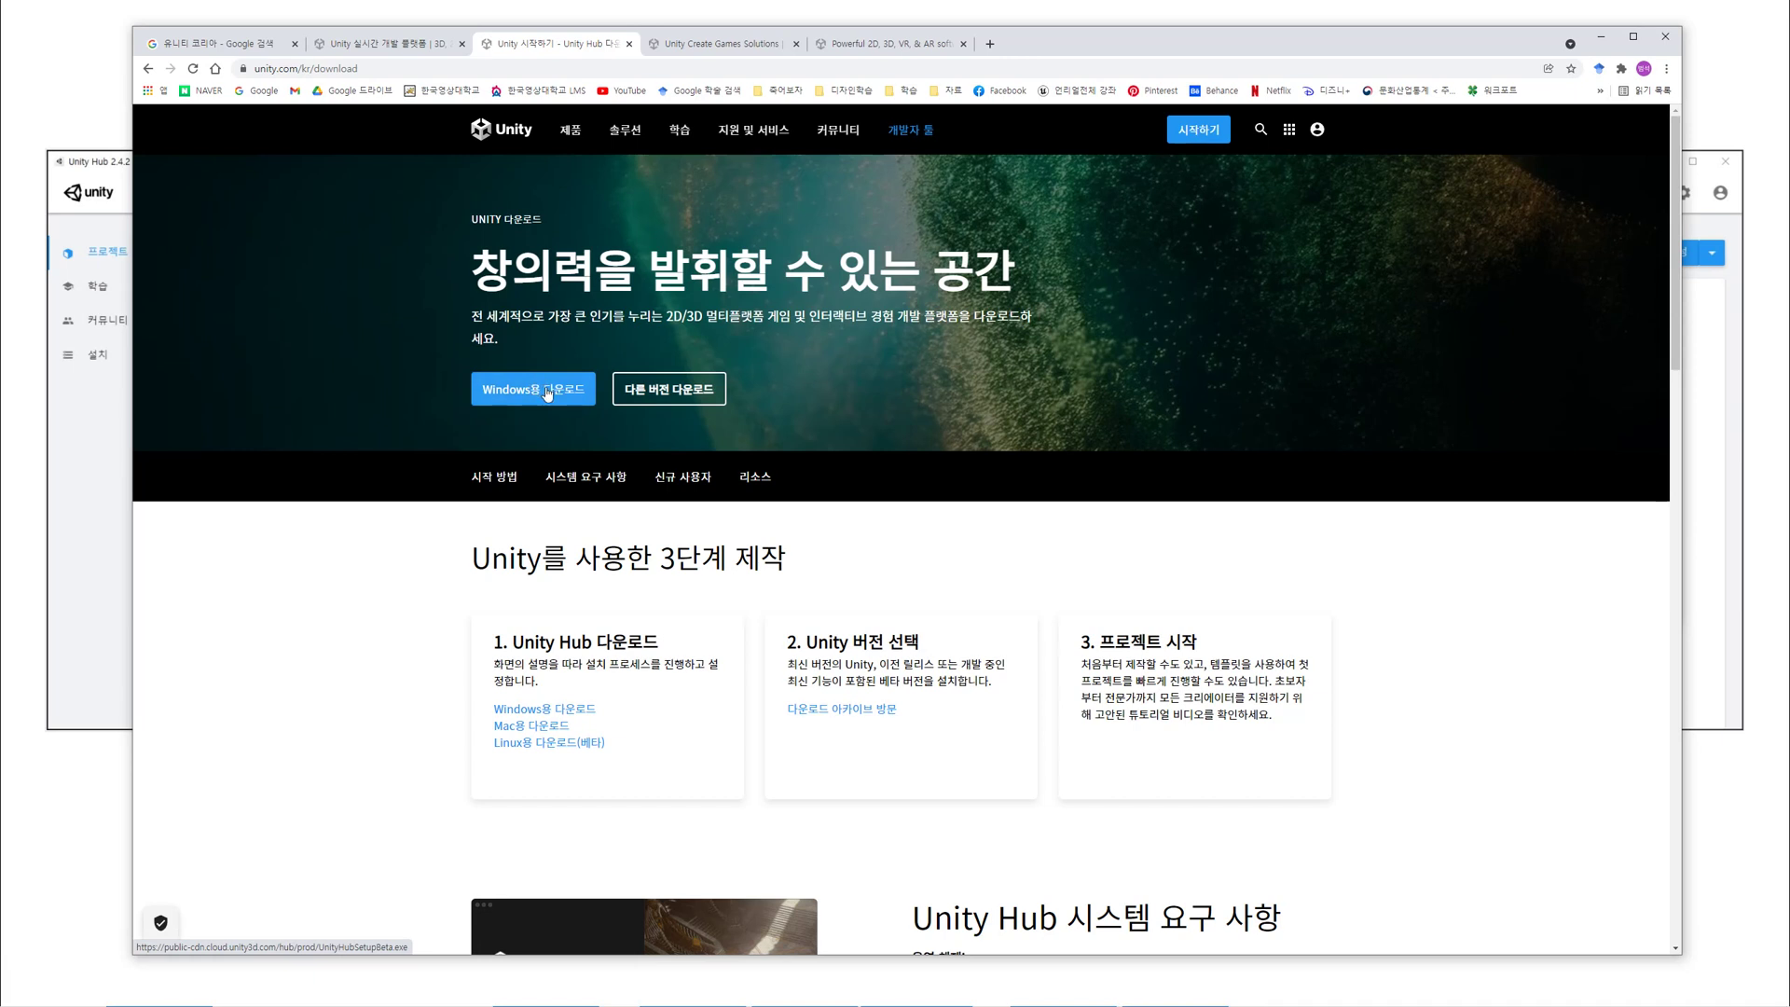
click(547, 393)
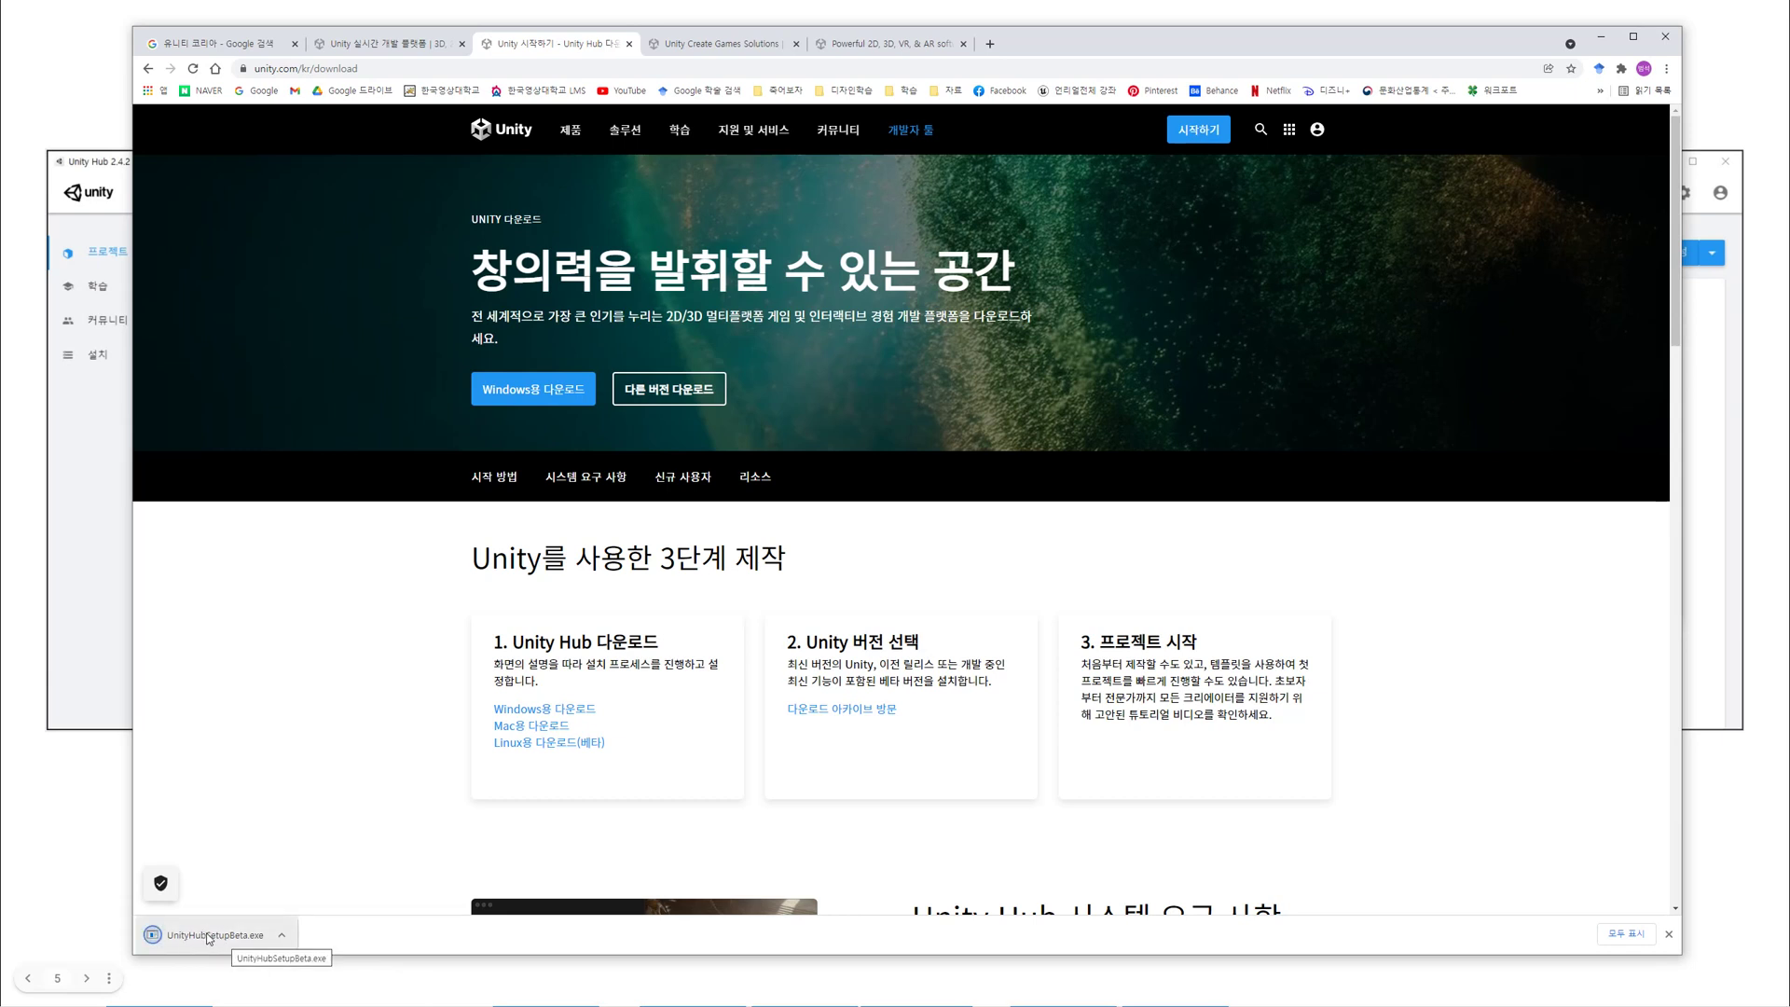
click(209, 936)
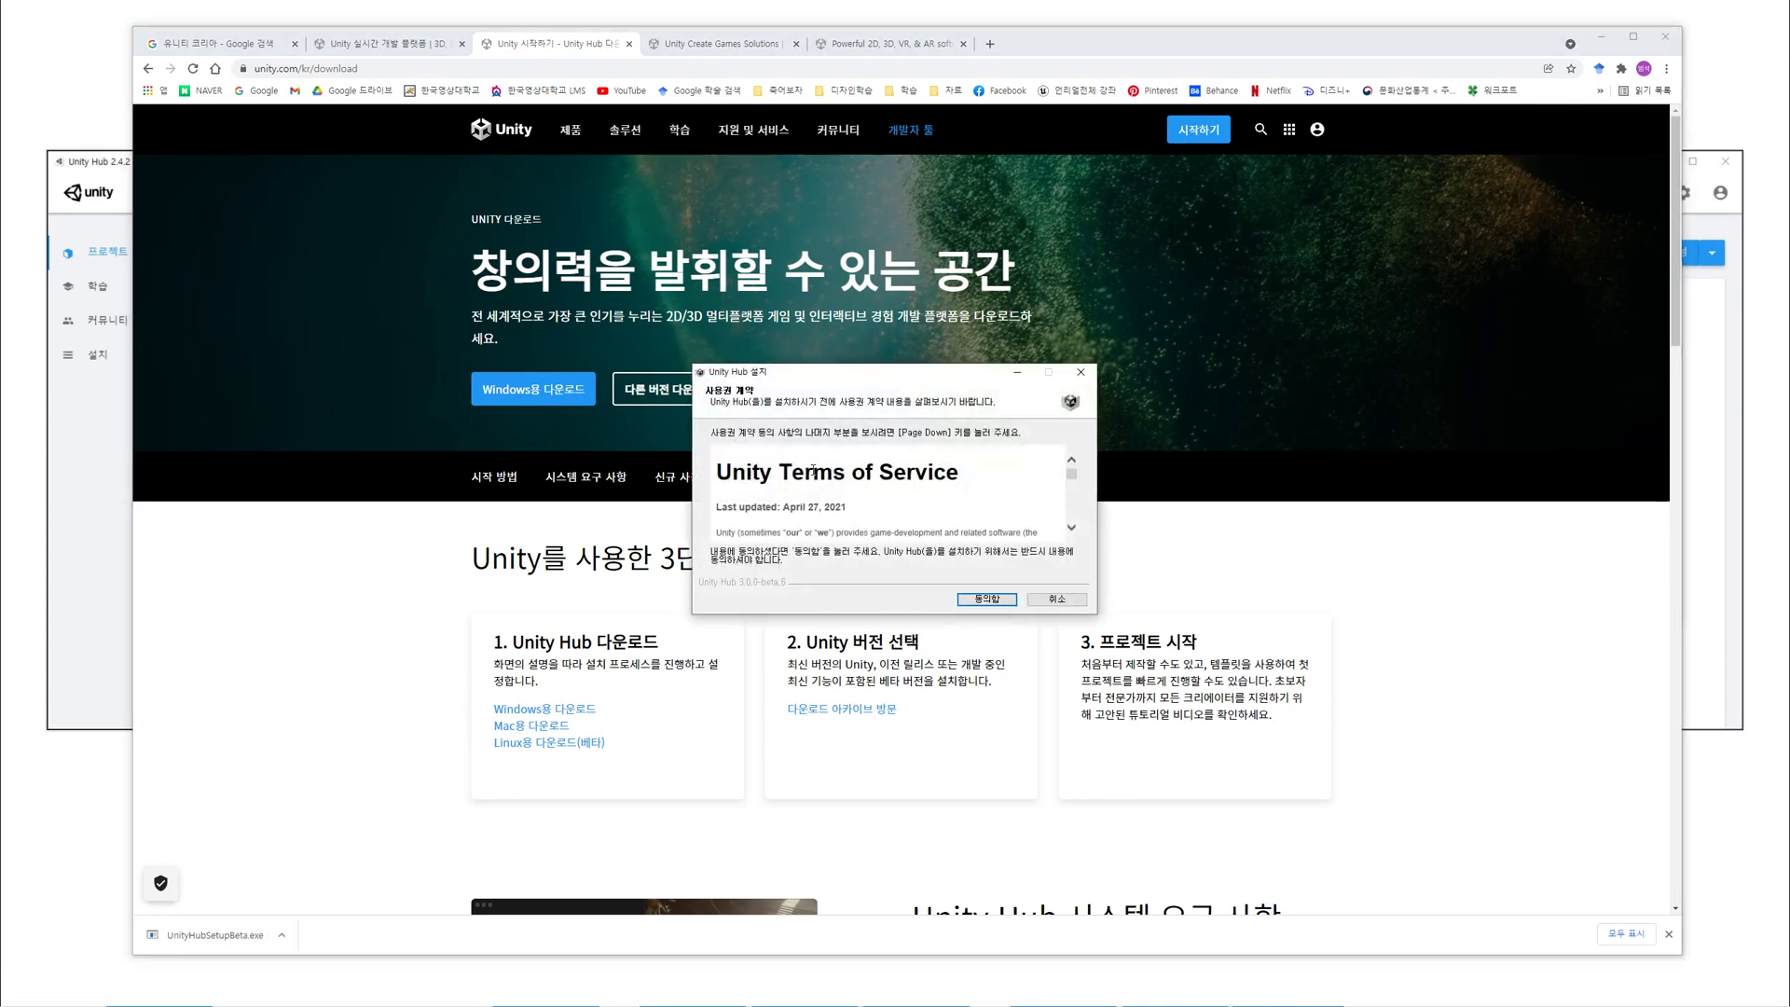
- Accept the Unity Terms of Service and choose the D: drive as the installation location
click(987, 600)
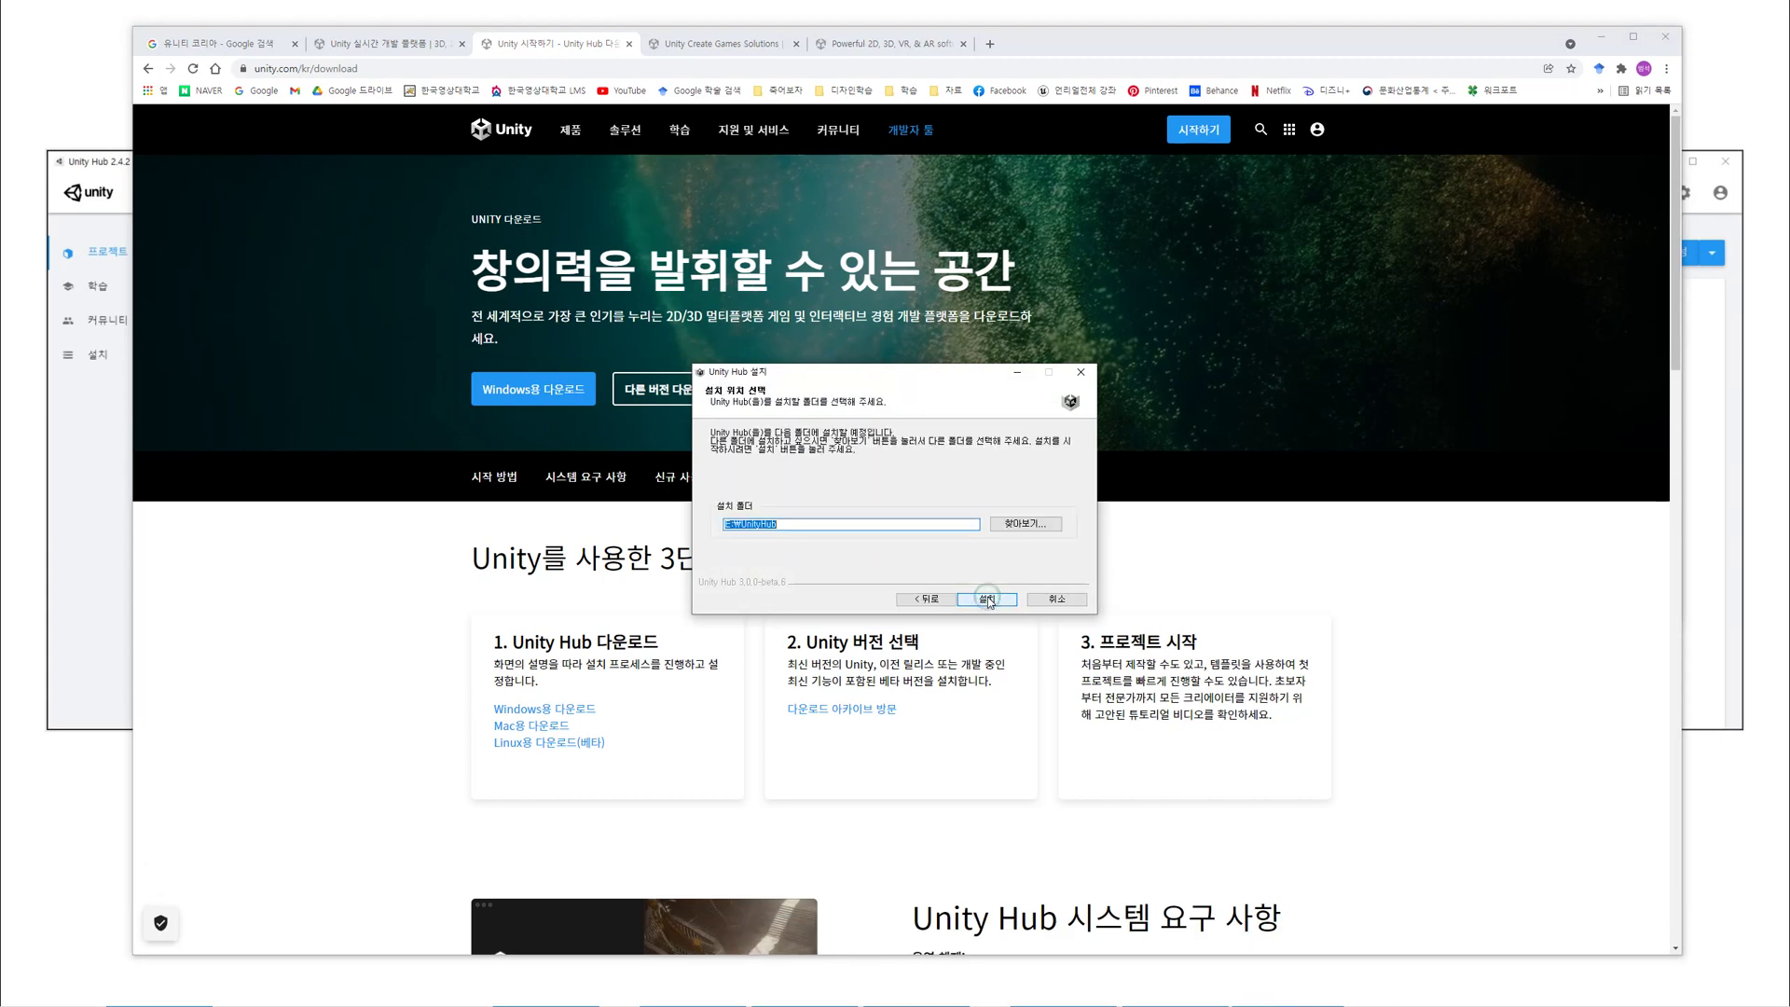
click(1021, 525)
scroll(856, 494, down, 2)
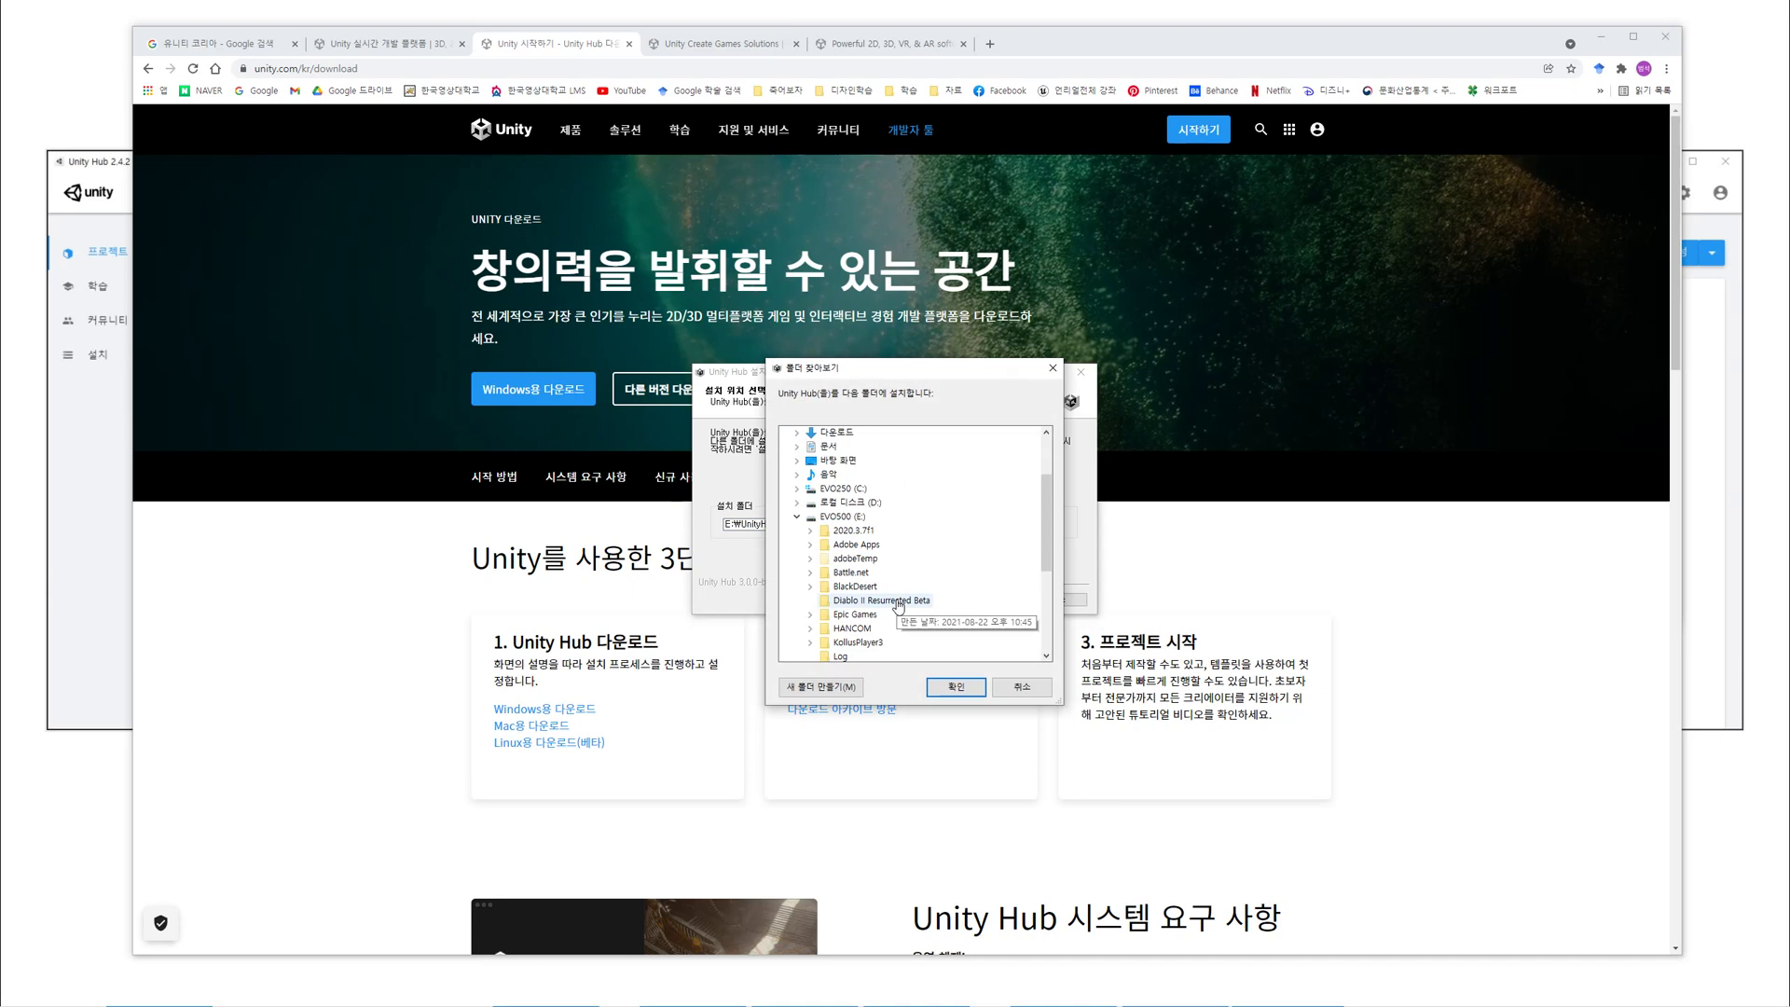
click(849, 504)
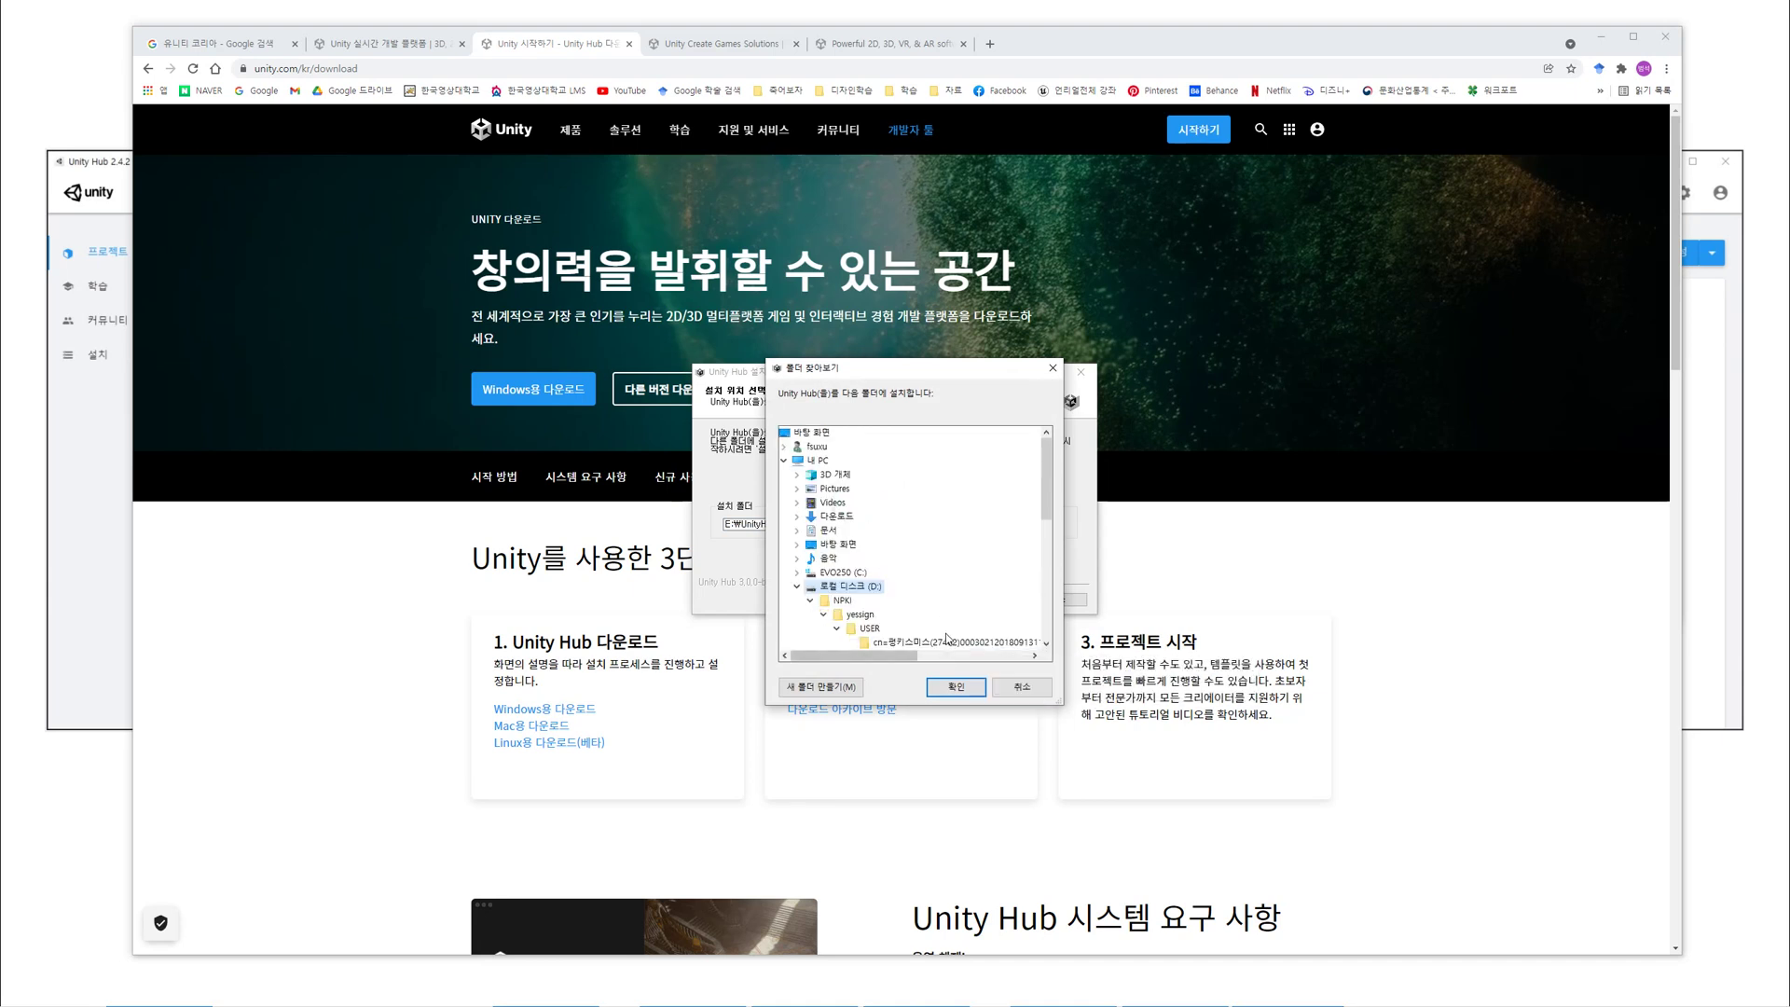
click(810, 601)
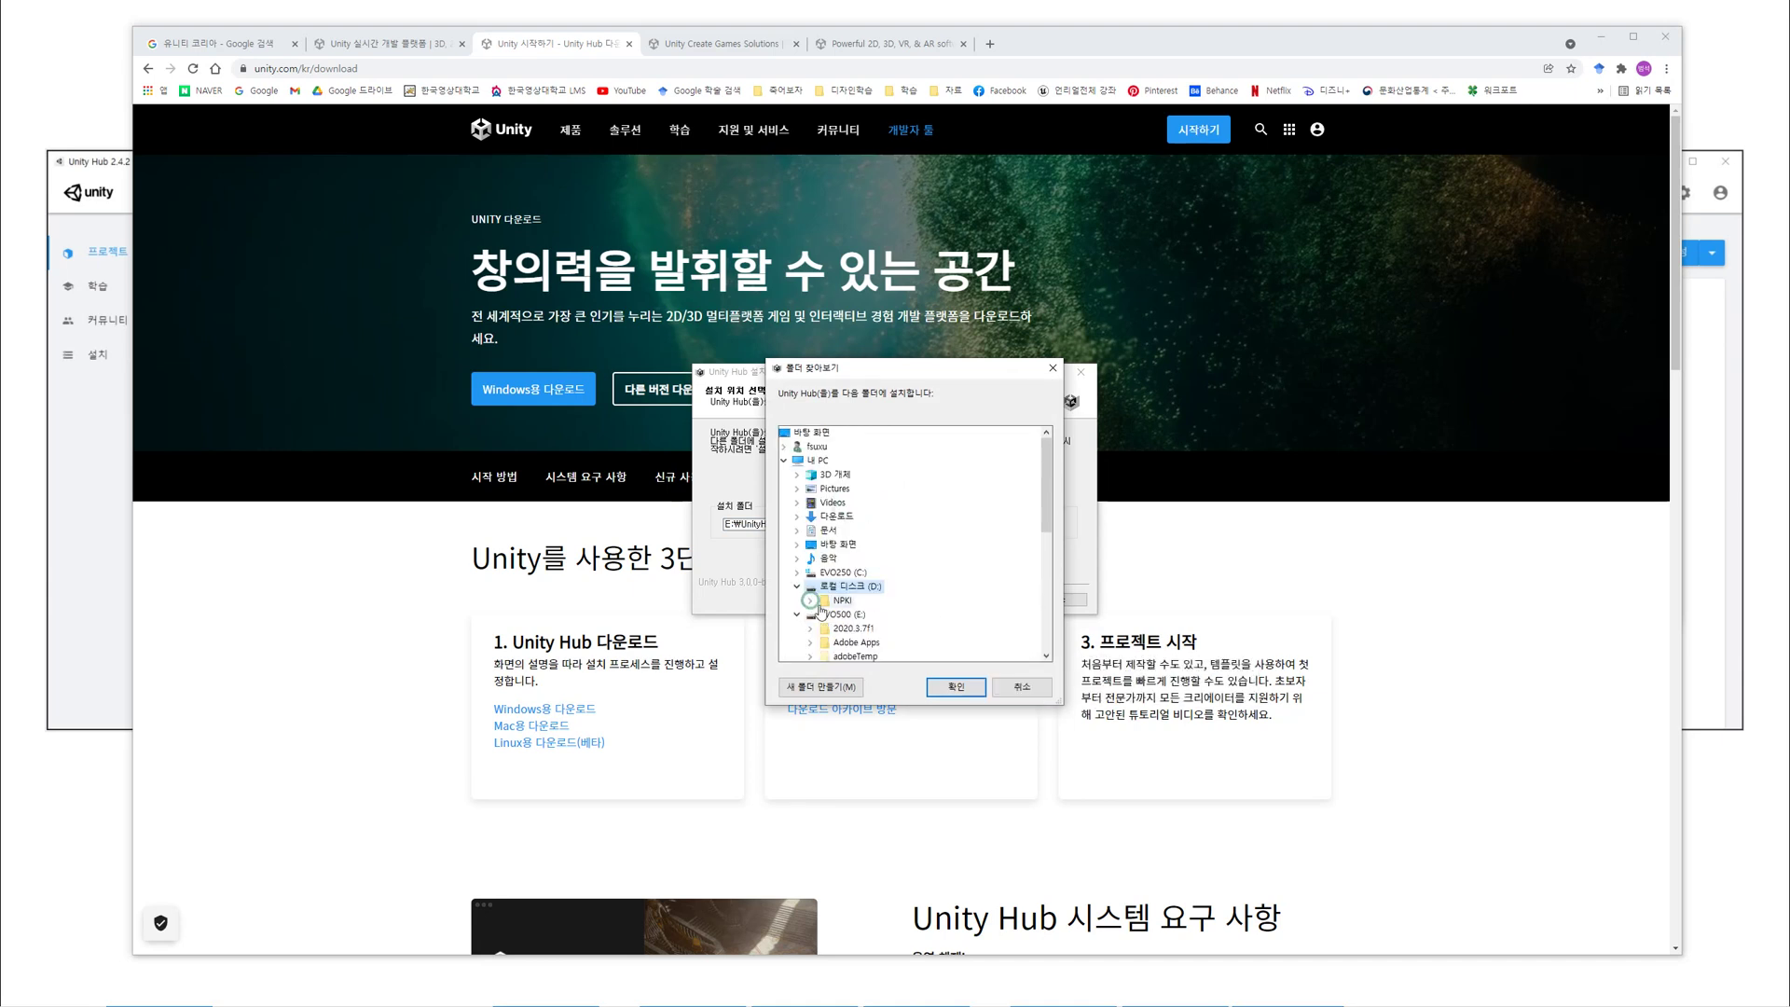
click(957, 688)
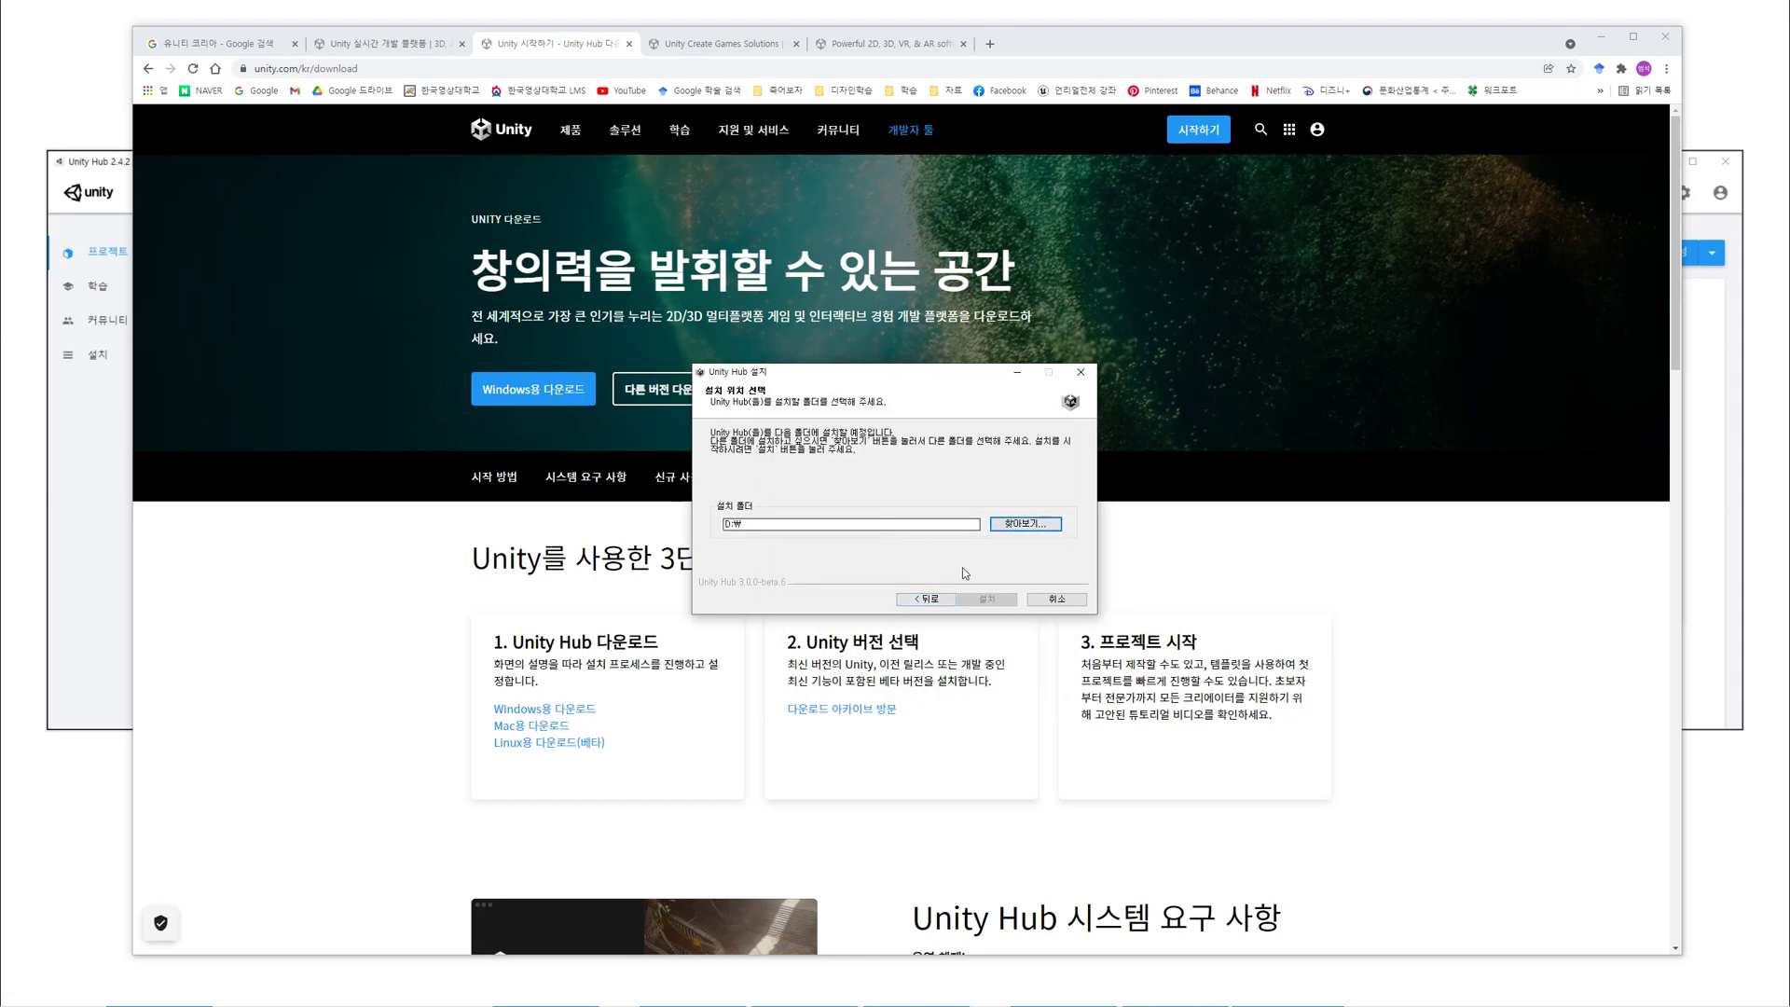
- Set the installation folder to unityhub on the D: drive and install Unity Hub
click(882, 526)
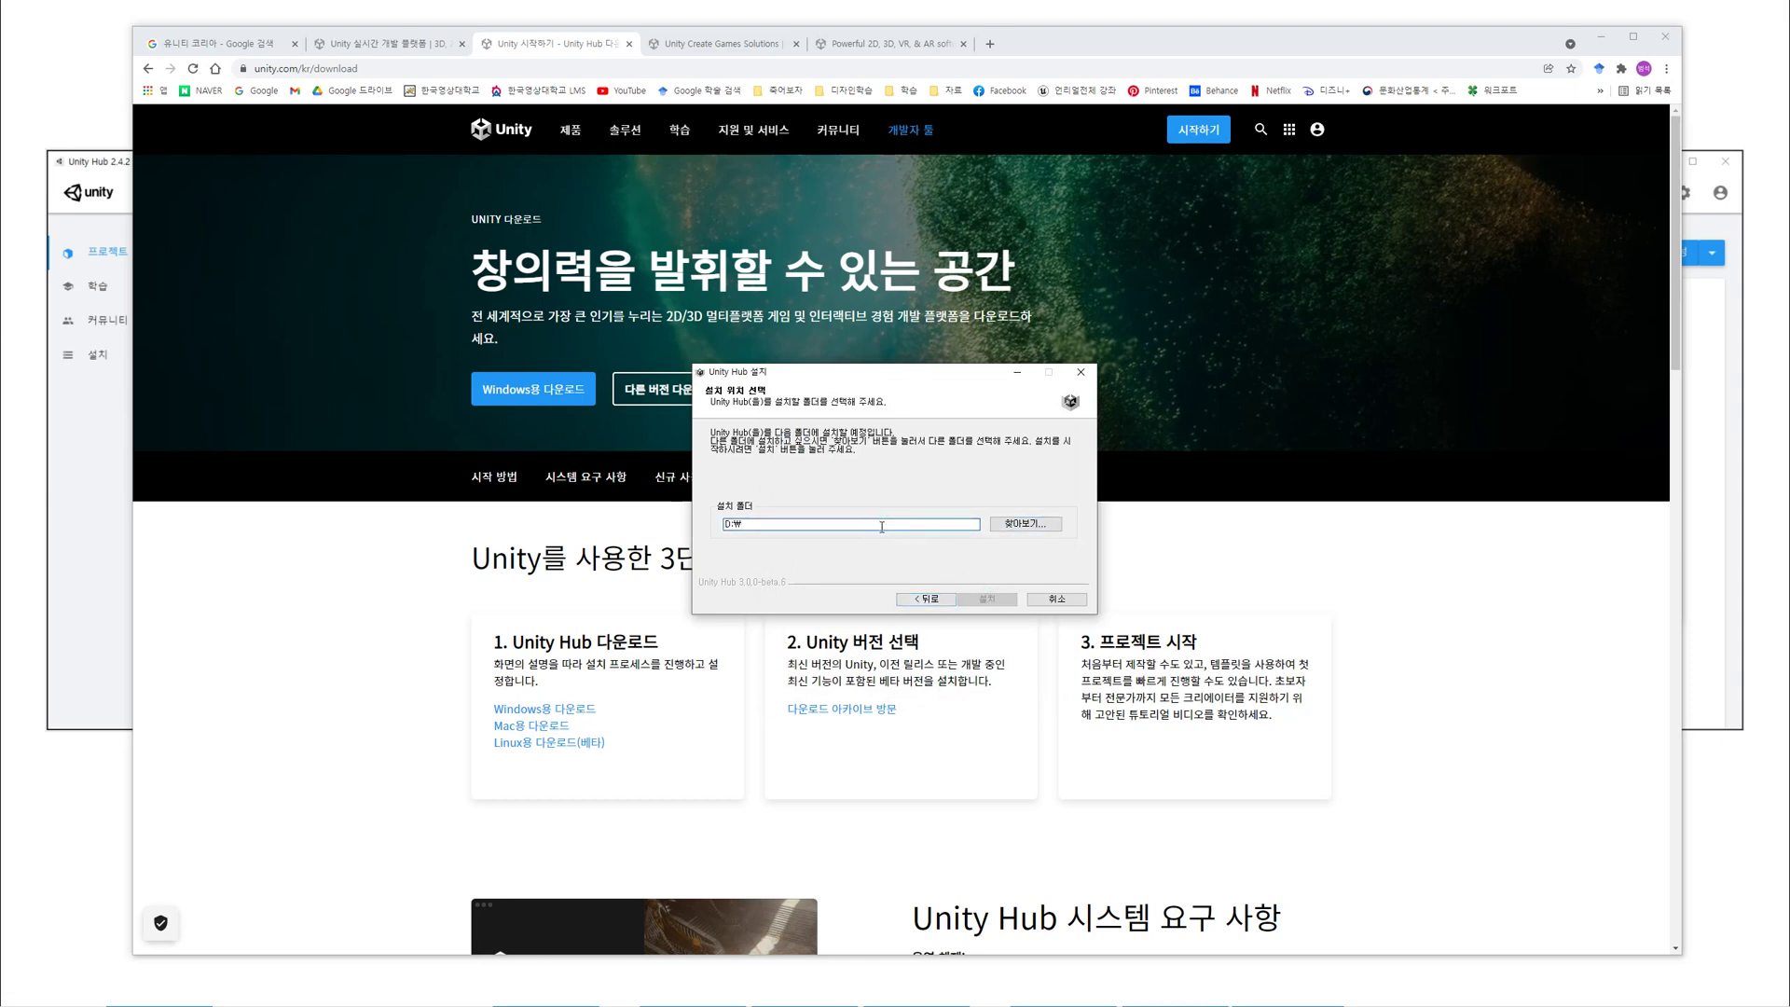
text(ㅕㅜㅑ)
key(BackSpace)
key(BackSpace)
text(Un)
click(990, 602)
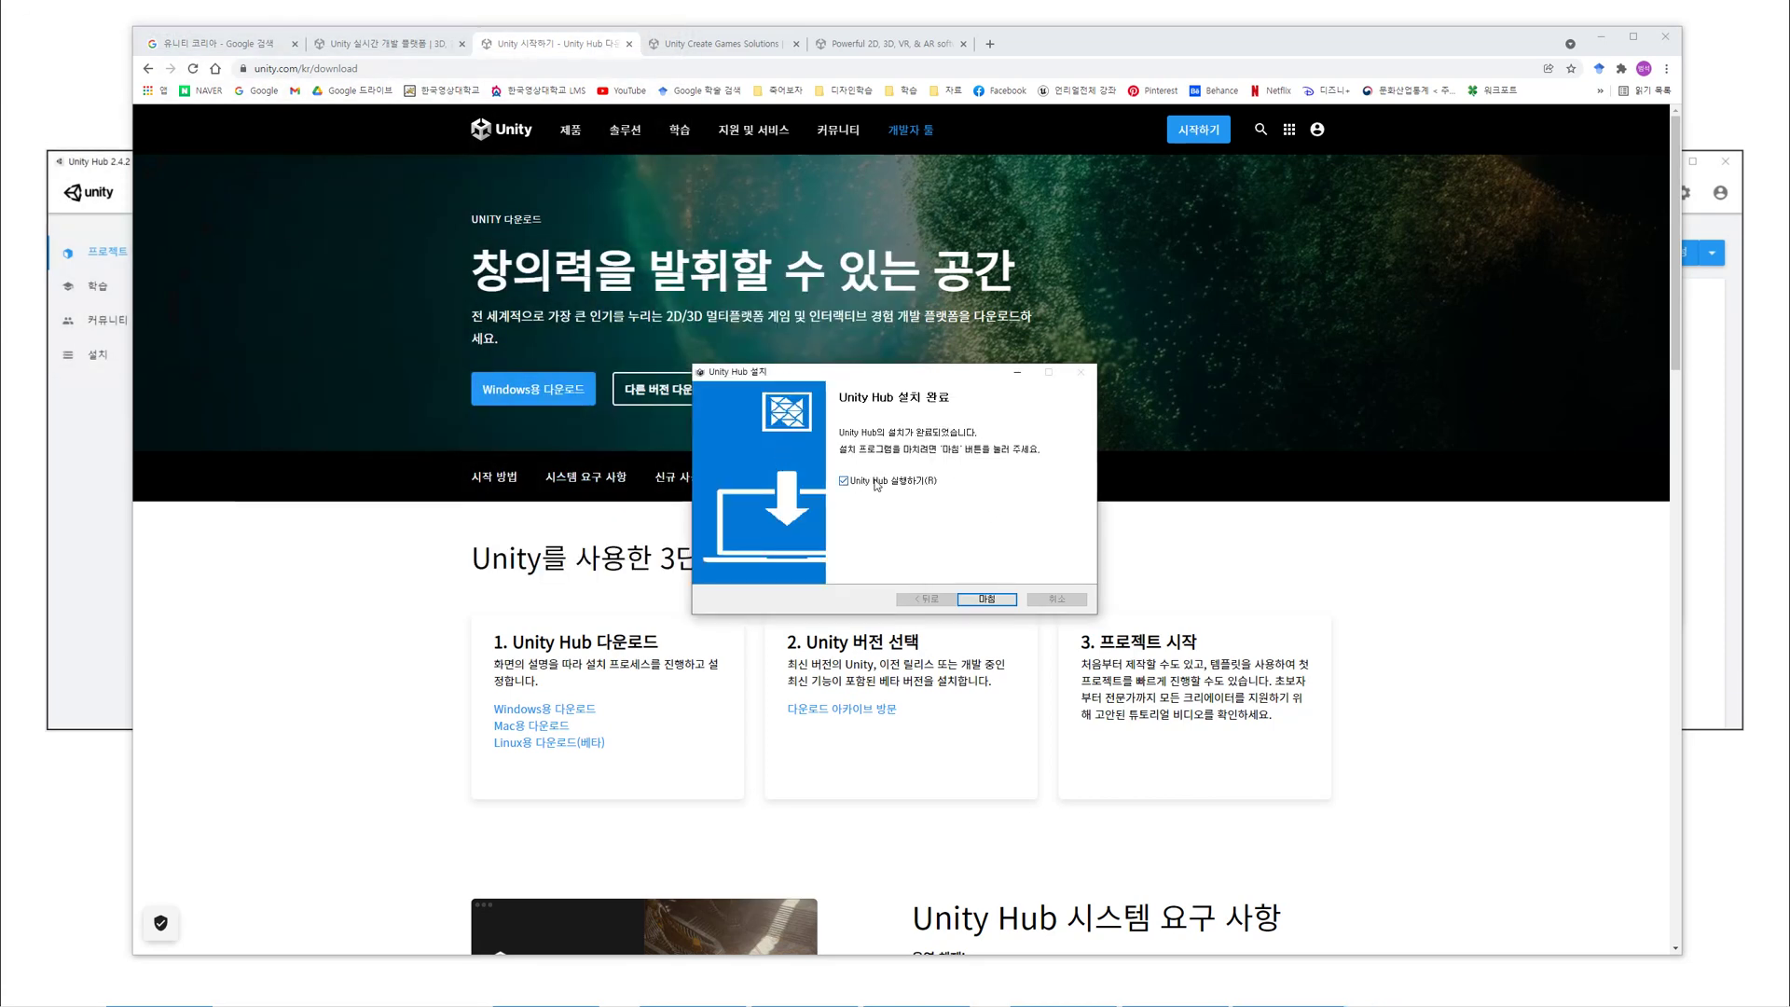
- Finish the setup with Unity Hub set to launch, and allow it access through the Windows Defender firewall
click(986, 602)
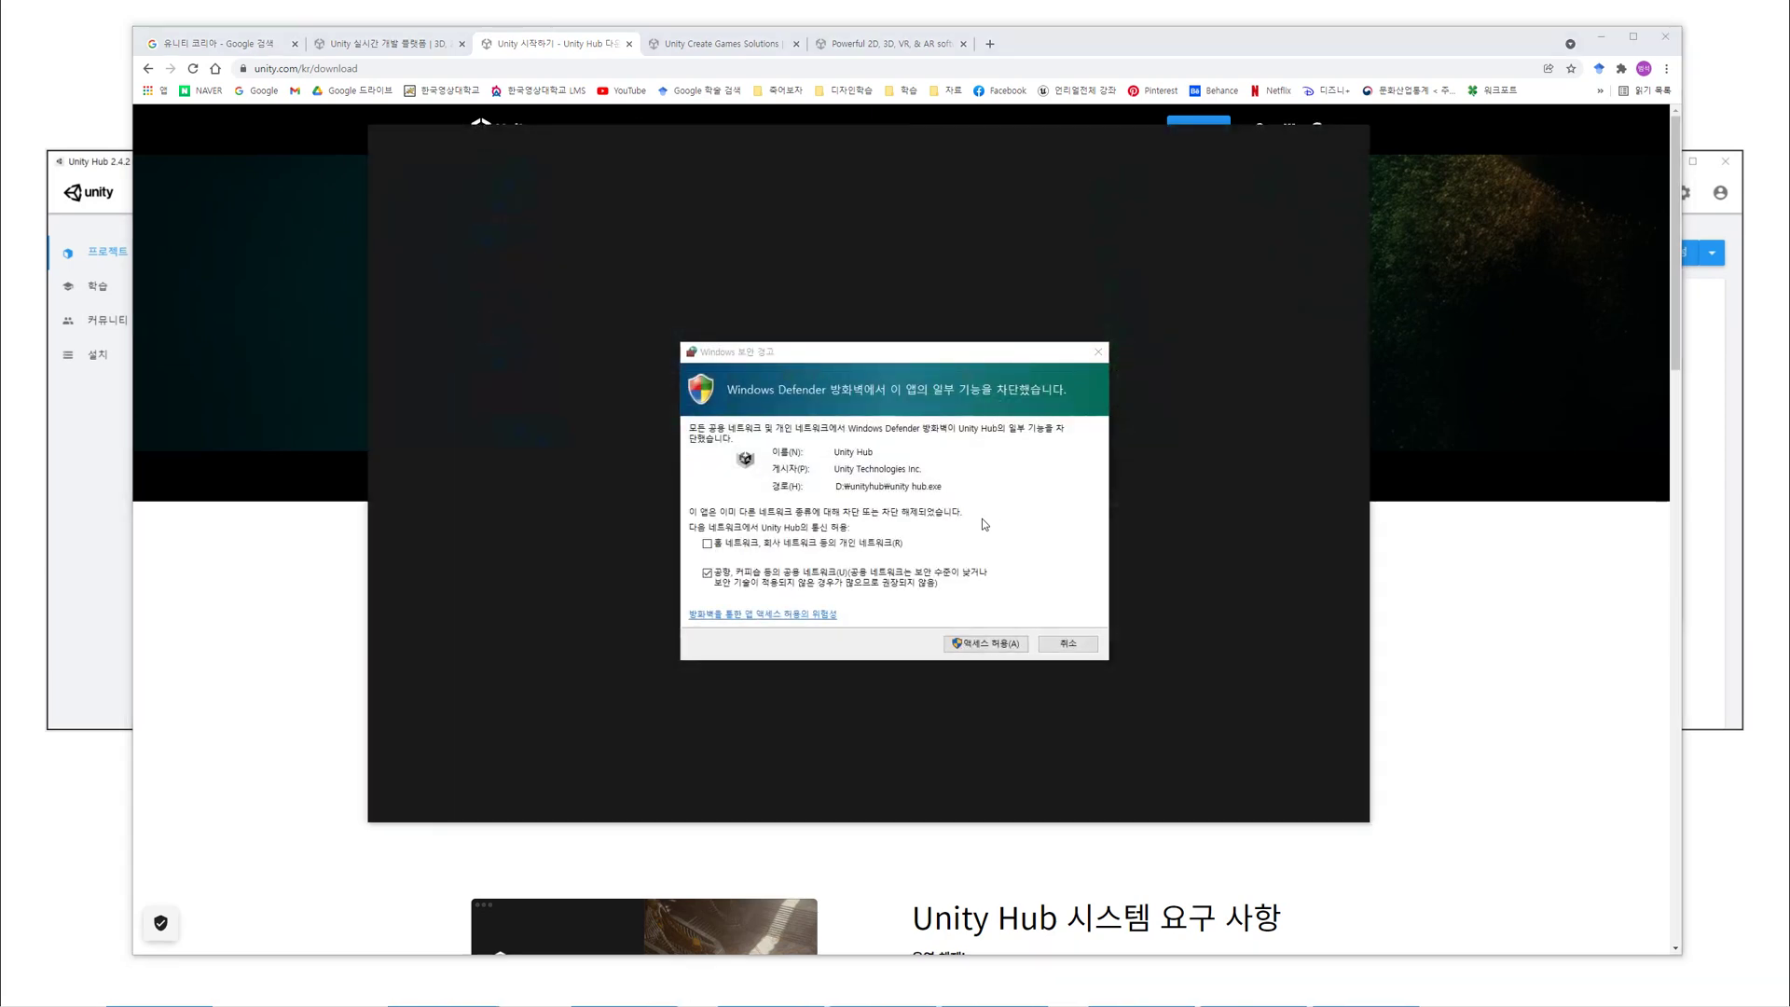
click(993, 656)
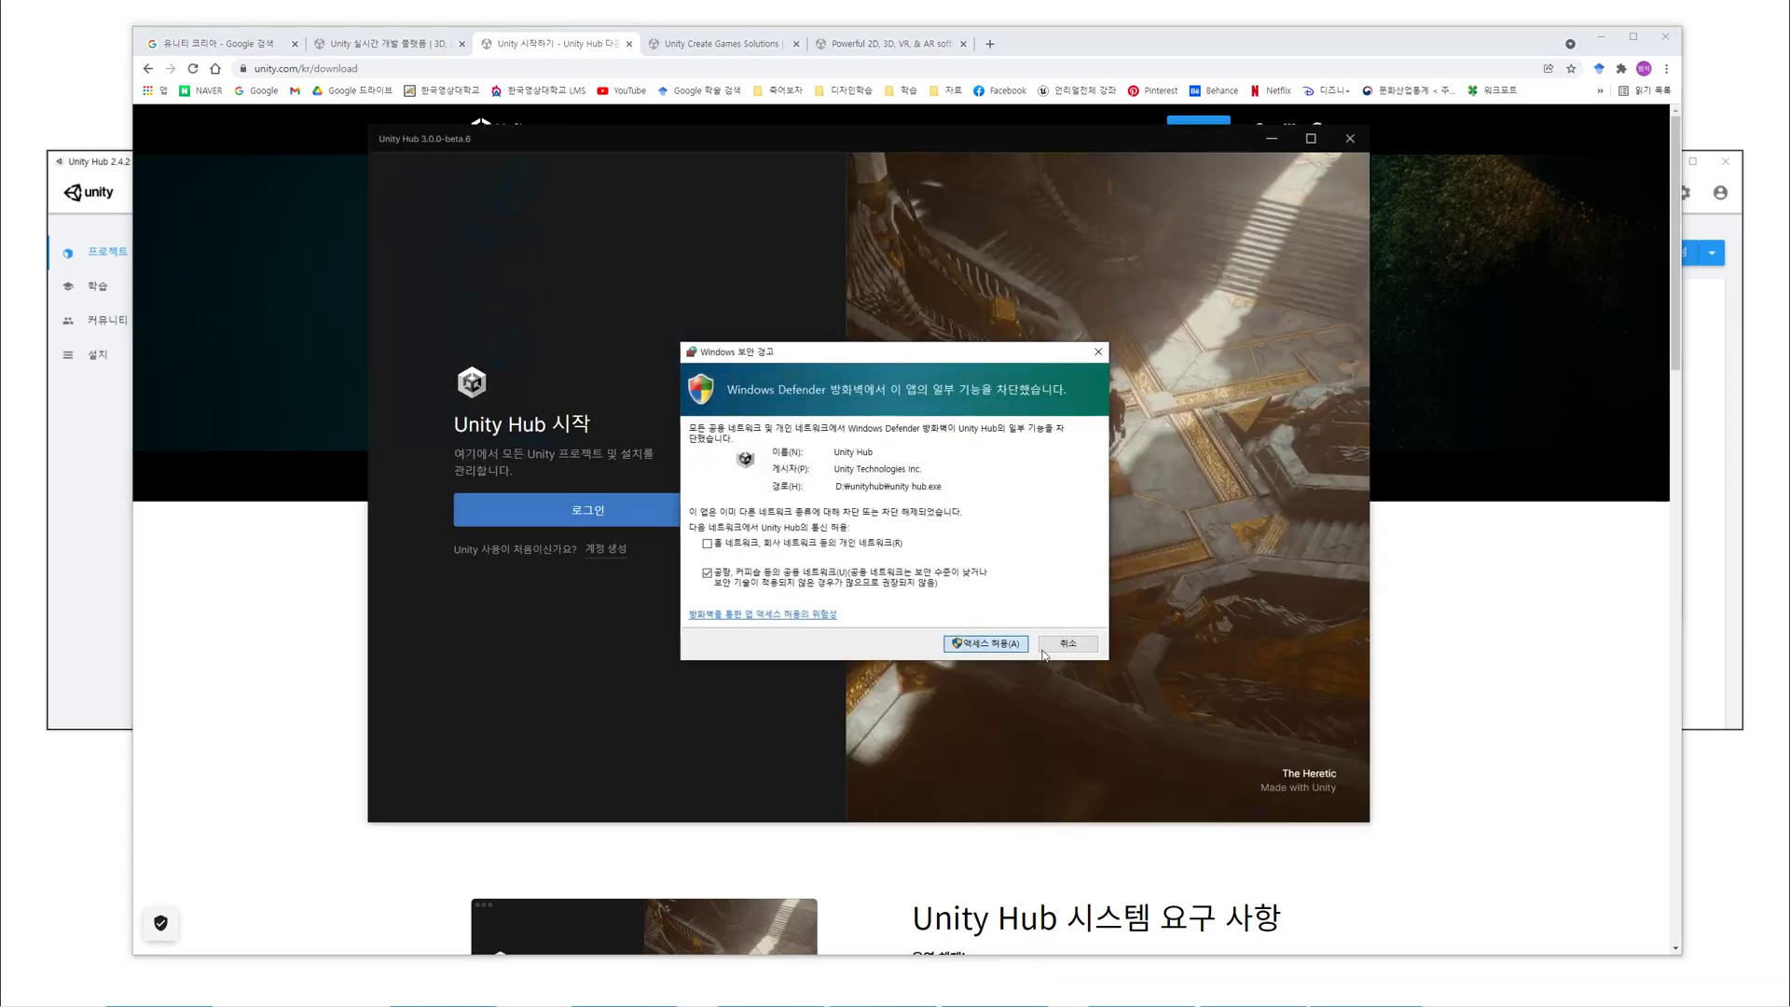
click(980, 645)
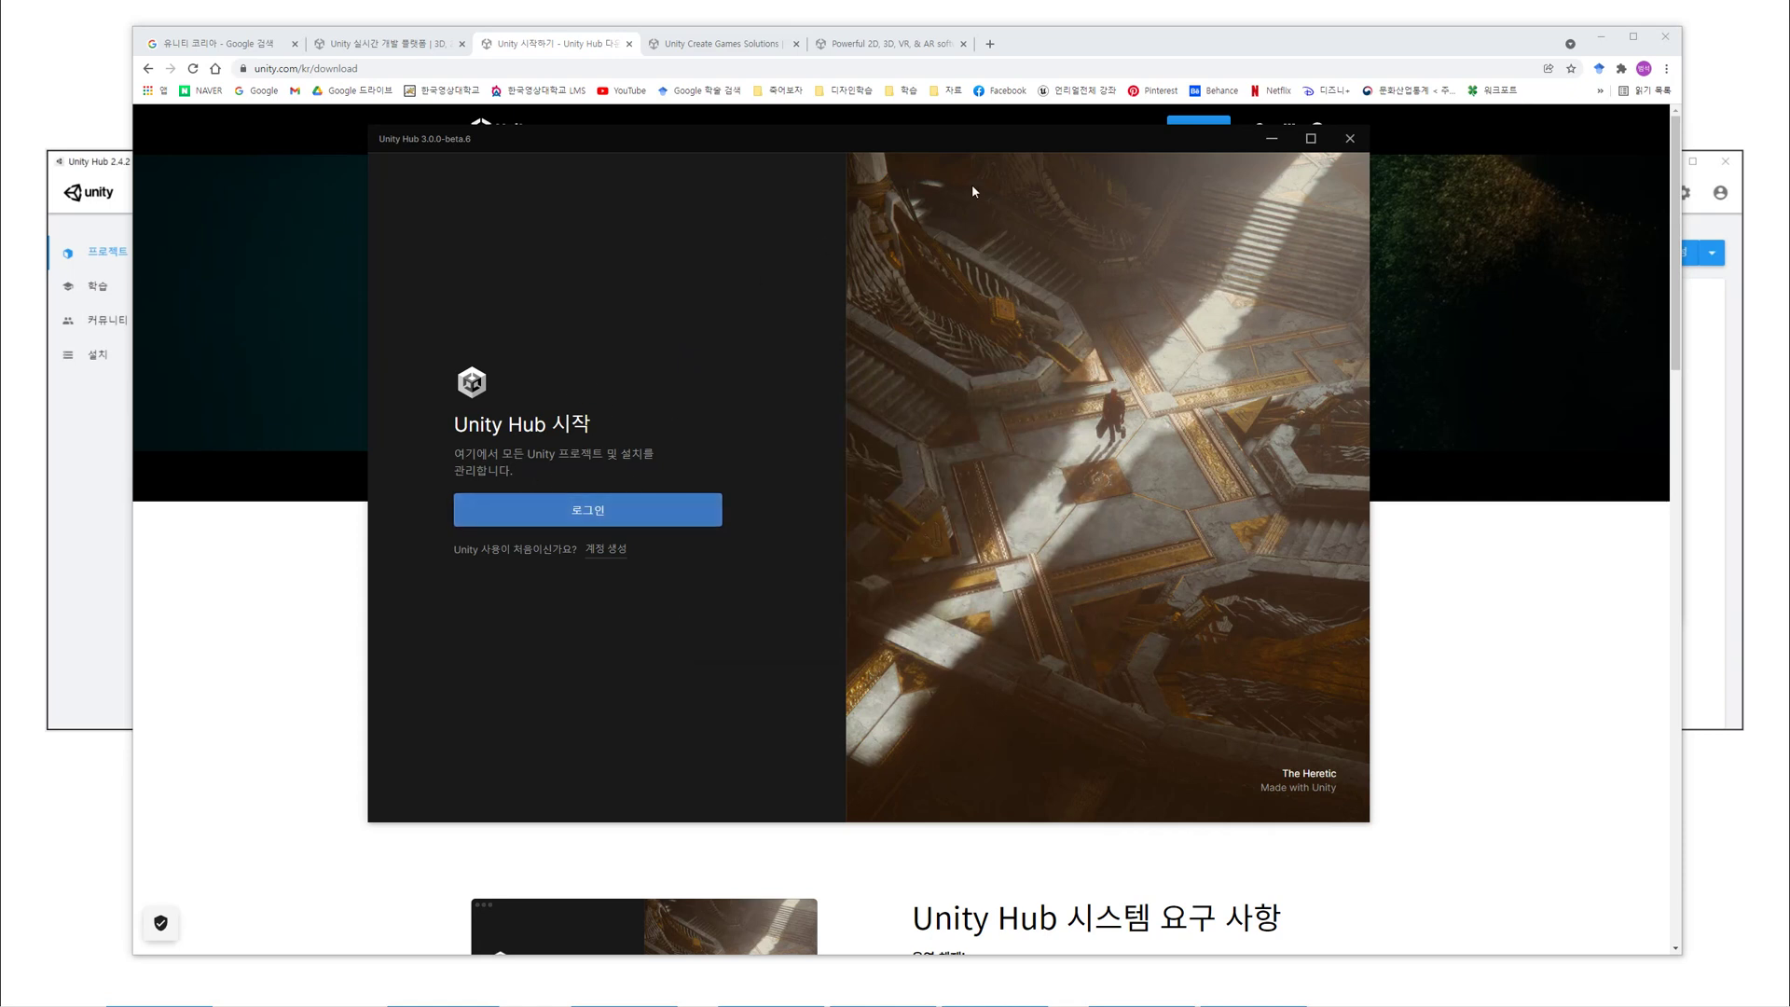
mouse_move(971, 138)
mouse_down()
mouse_move(971, 200)
mouse_move(811, 208)
mouse_move(897, 216)
mouse_up()
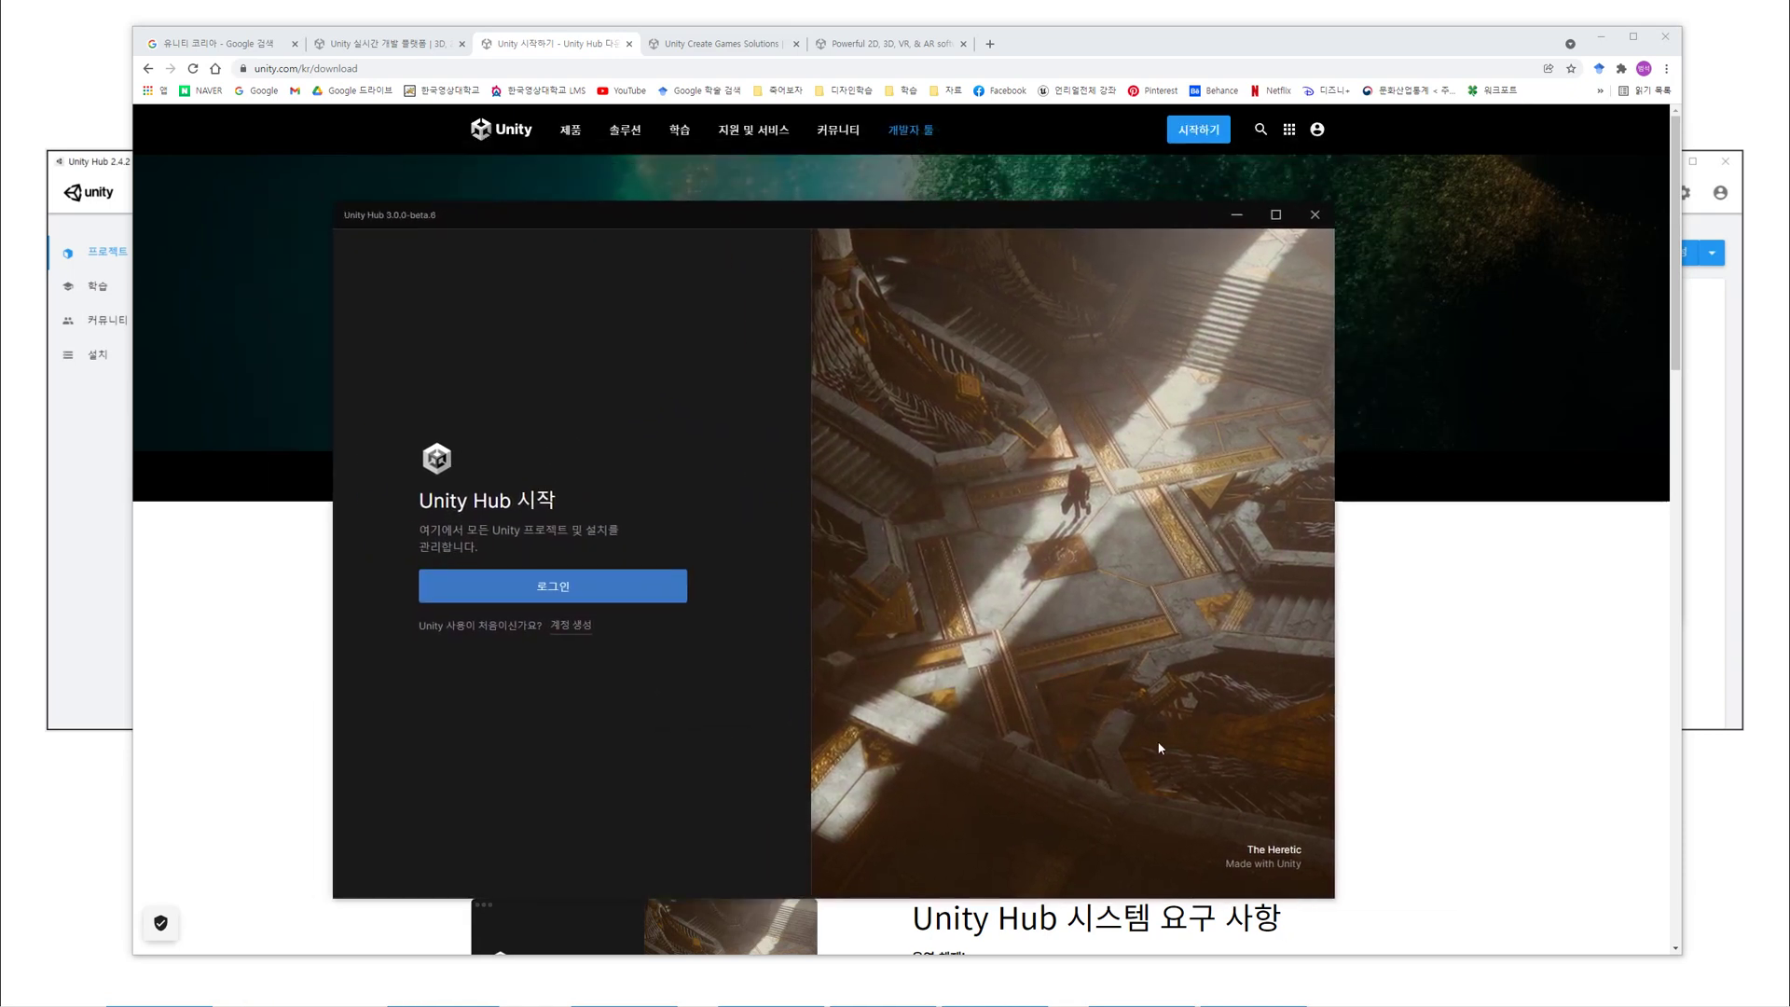
- Sign in to Unity Hub through the browser and dismiss the Unity Hub v3.0 welcome screen
click(554, 589)
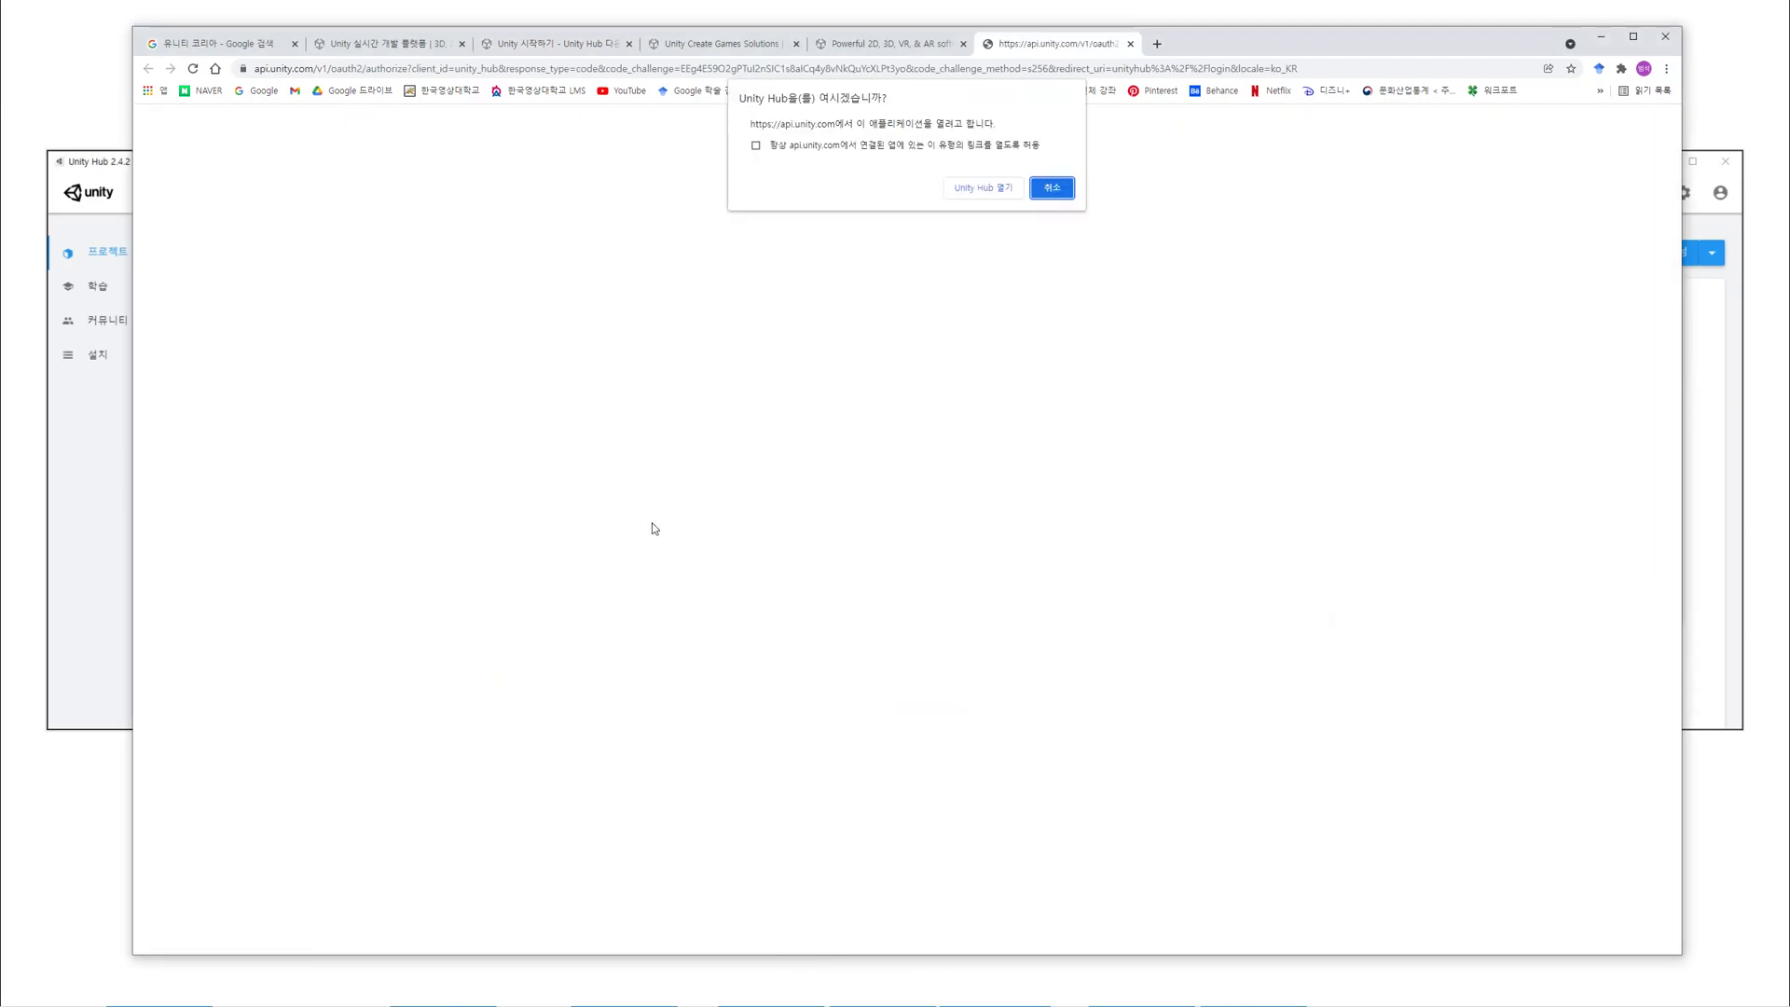
click(988, 188)
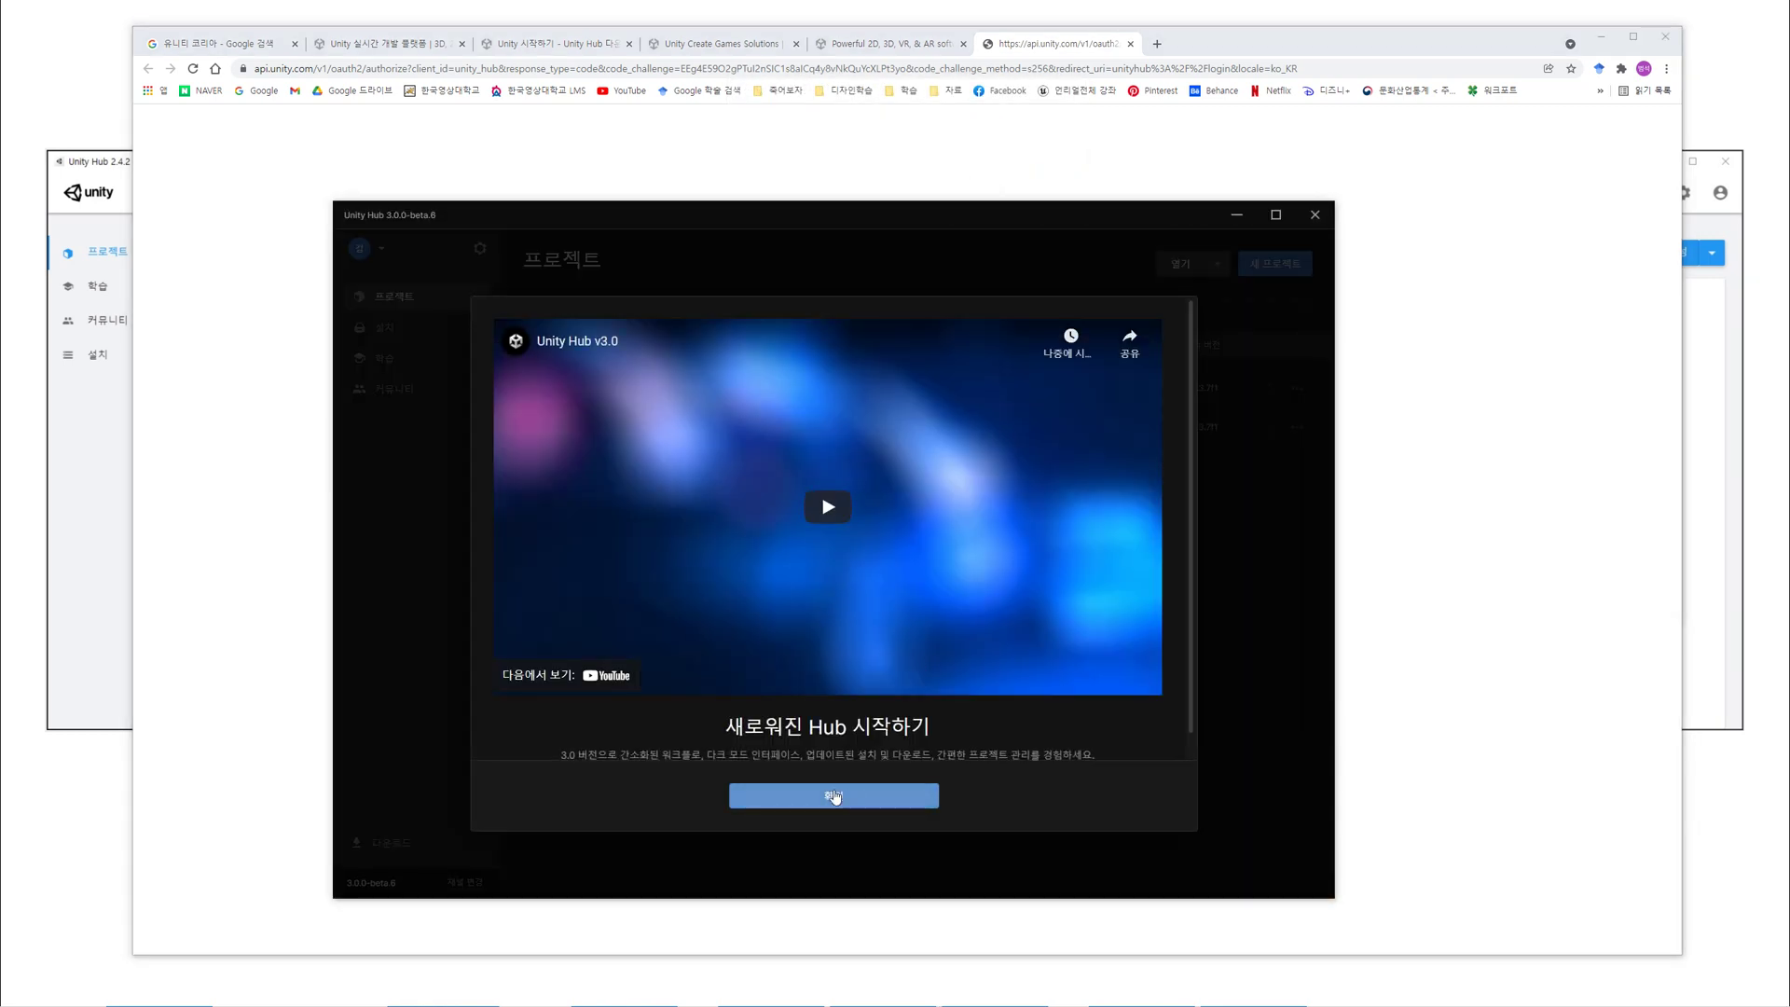
scroll(787, 724, down, 1)
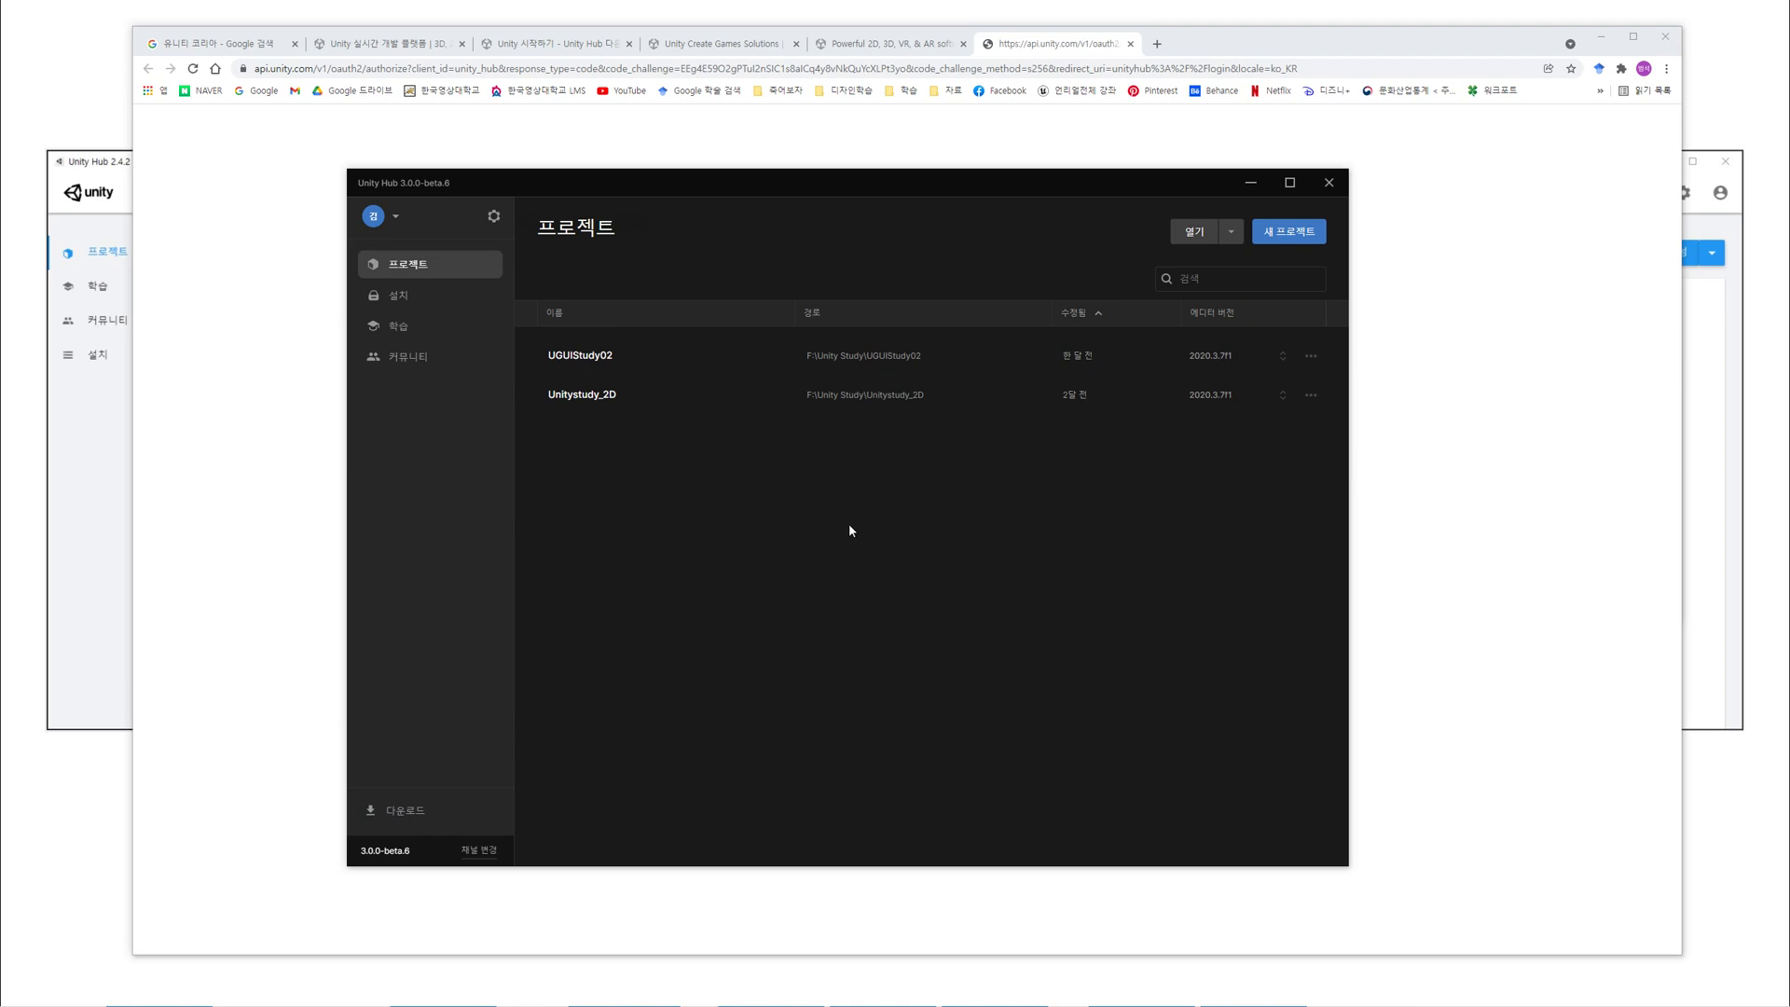
- Review the account options in Unity Hub and the list of installed editors
drag(690, 182, 815, 181)
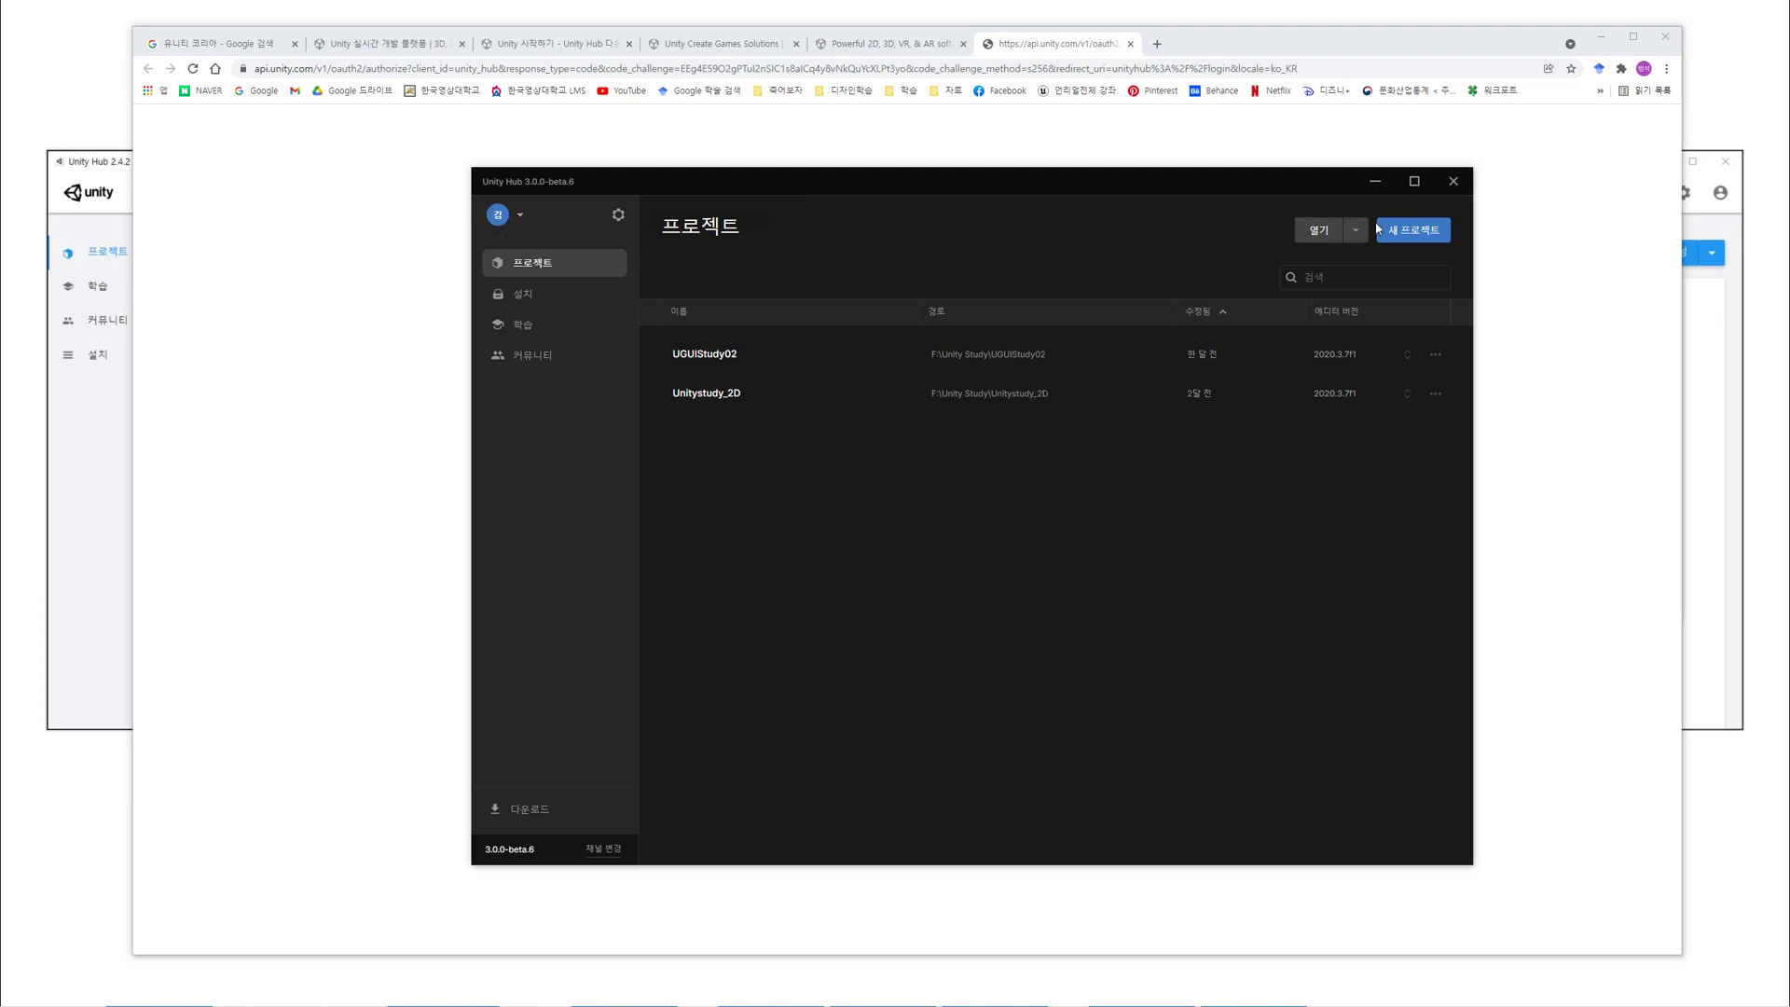
click(519, 215)
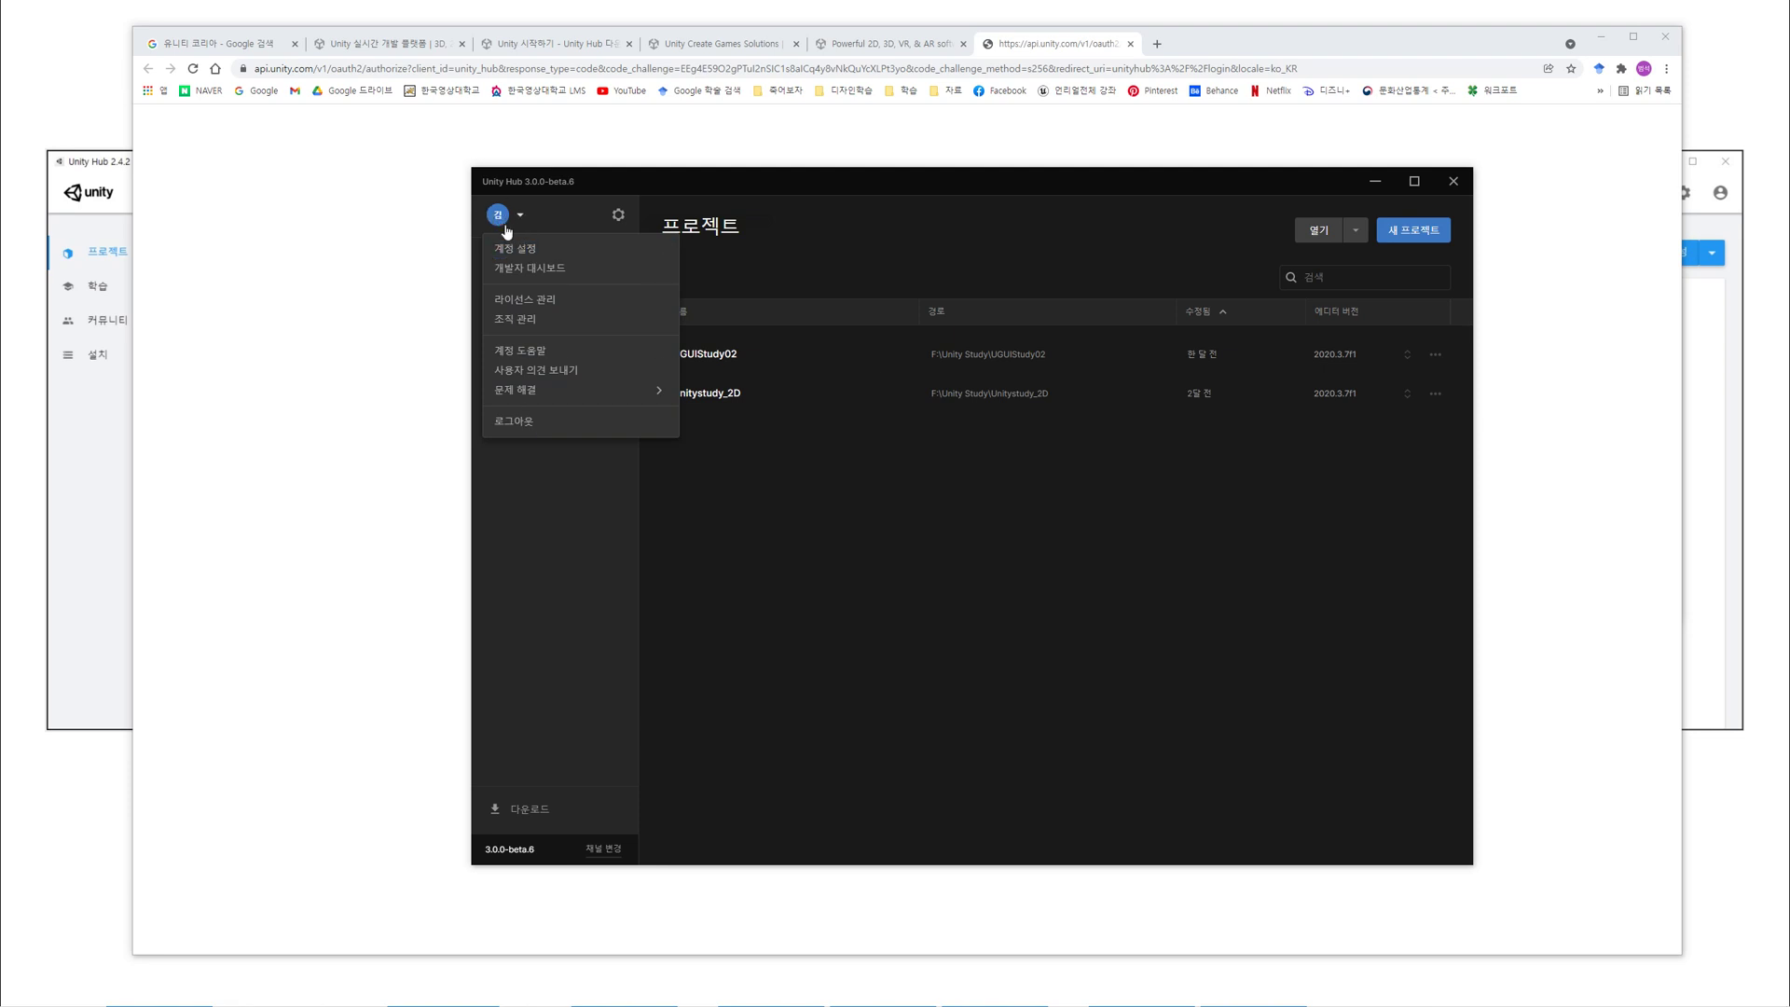
click(742, 180)
click(860, 240)
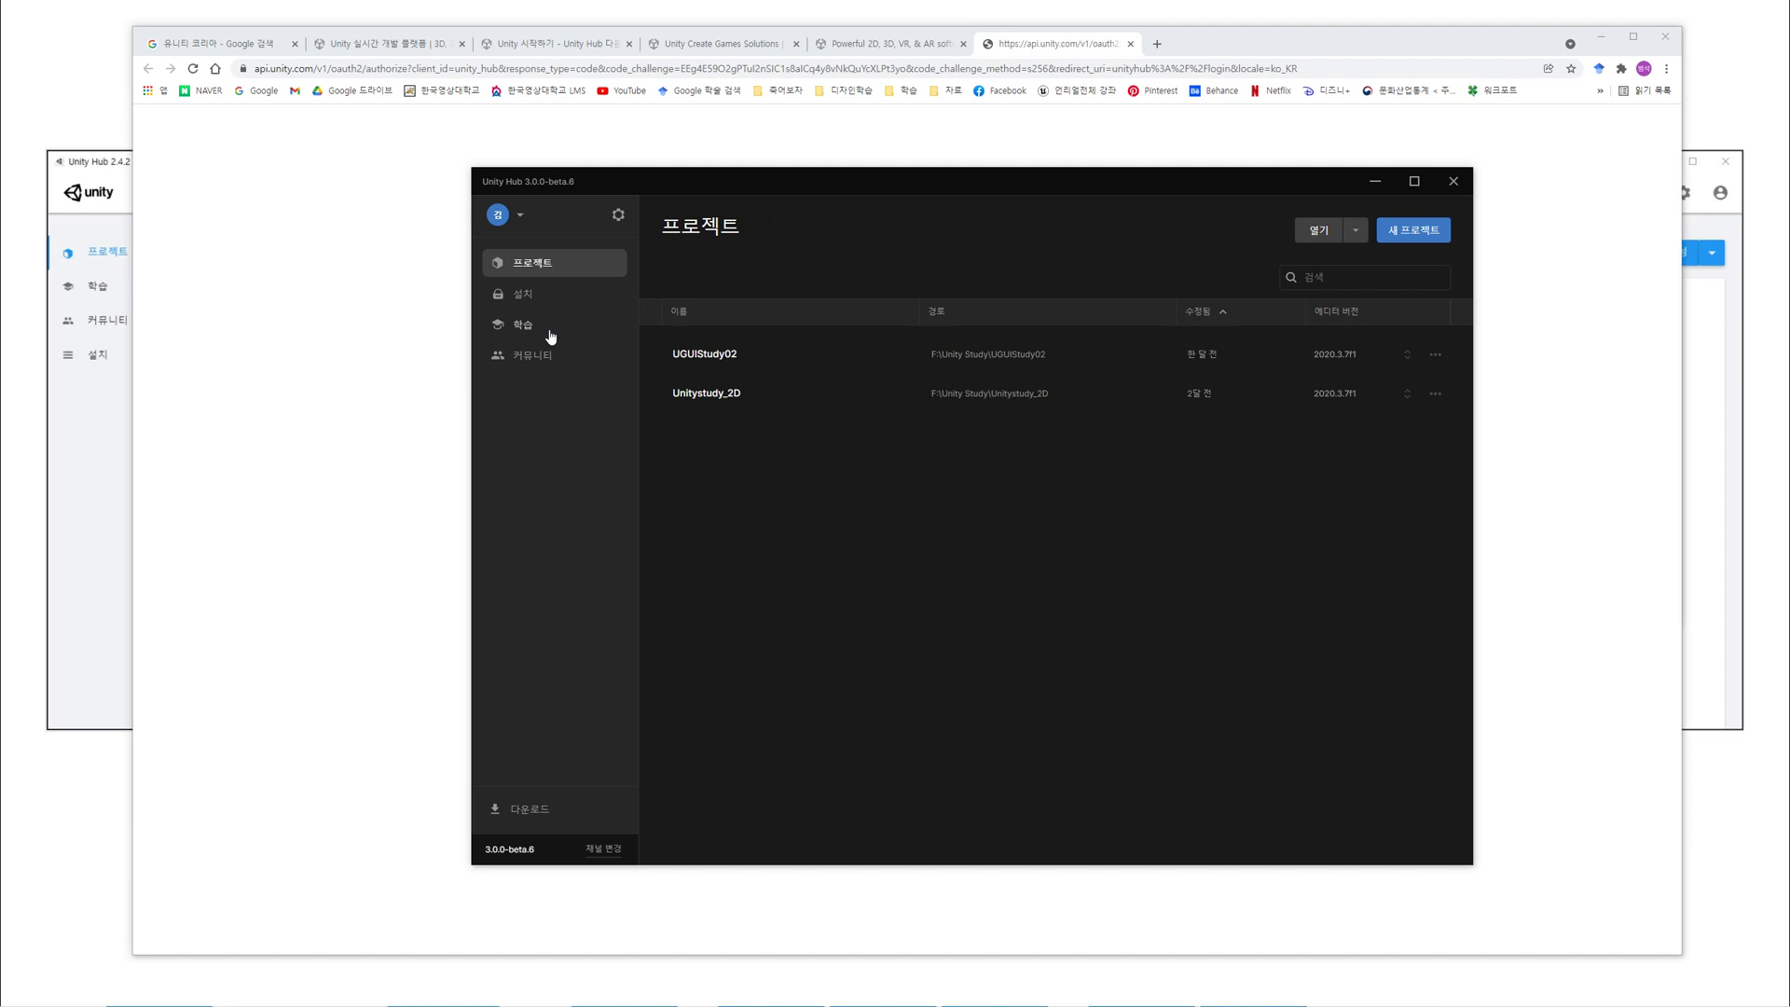
drag(789, 181, 679, 167)
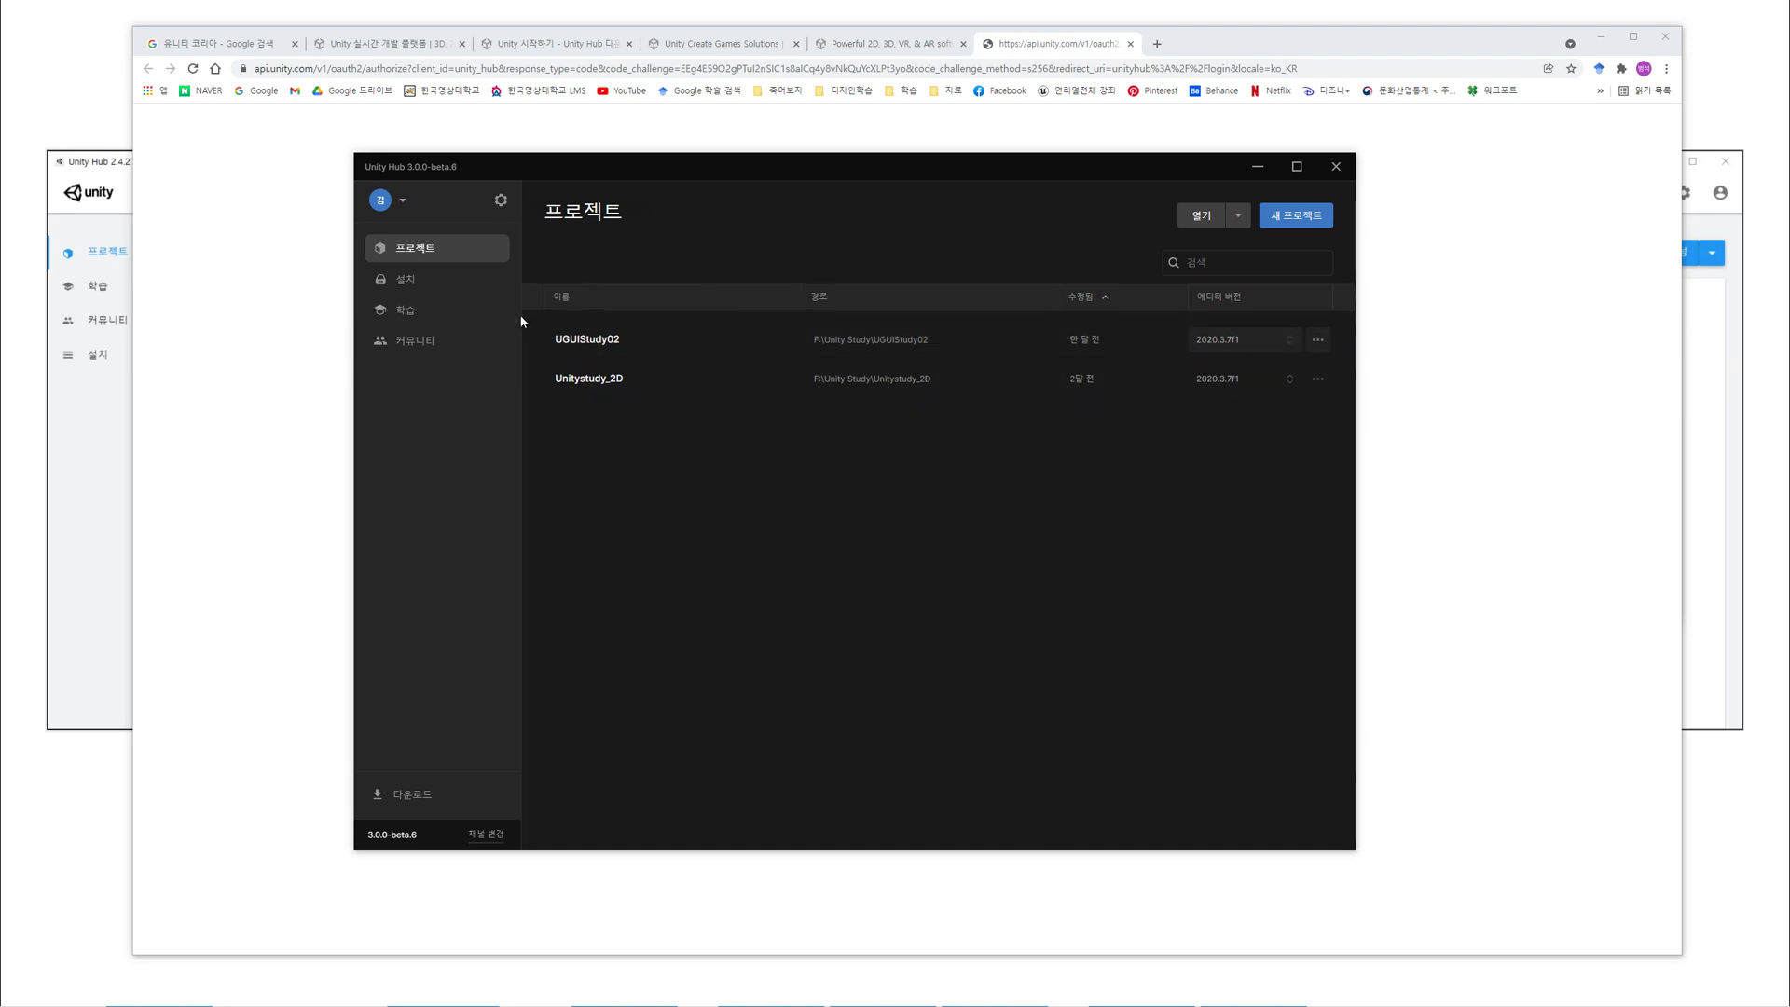
click(406, 282)
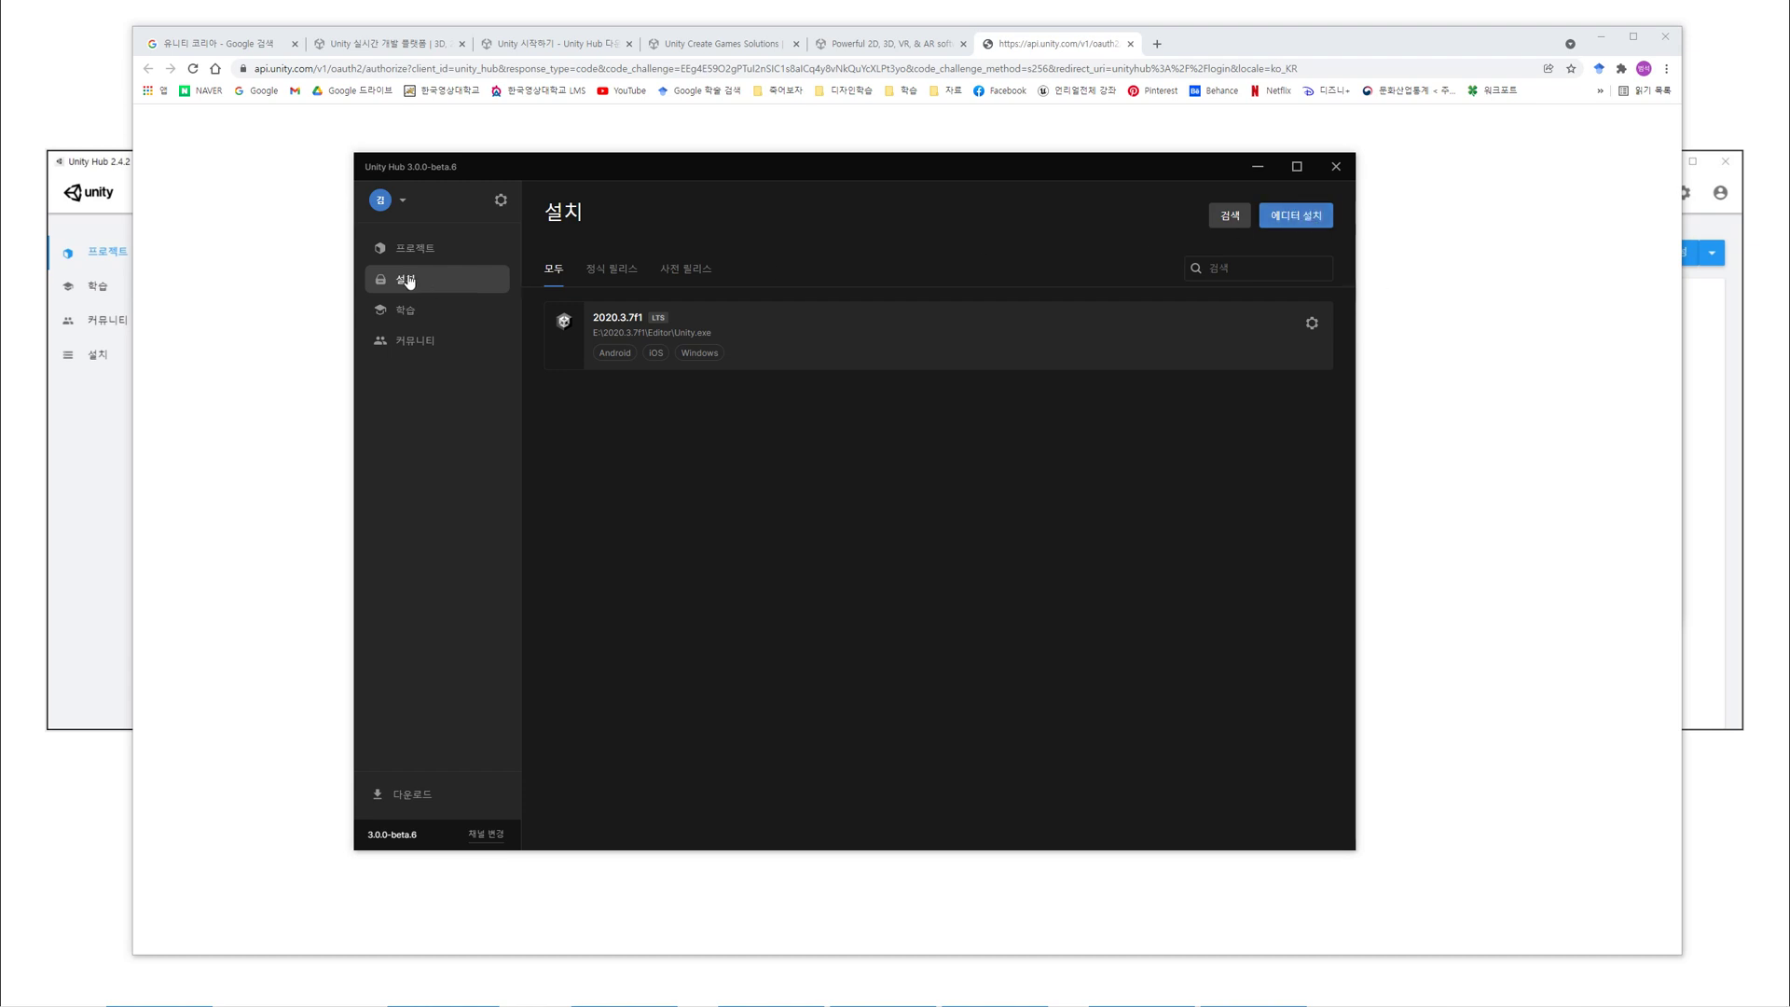
- Return the active Personal license in the Unity Hub preferences and confirm the return
click(500, 202)
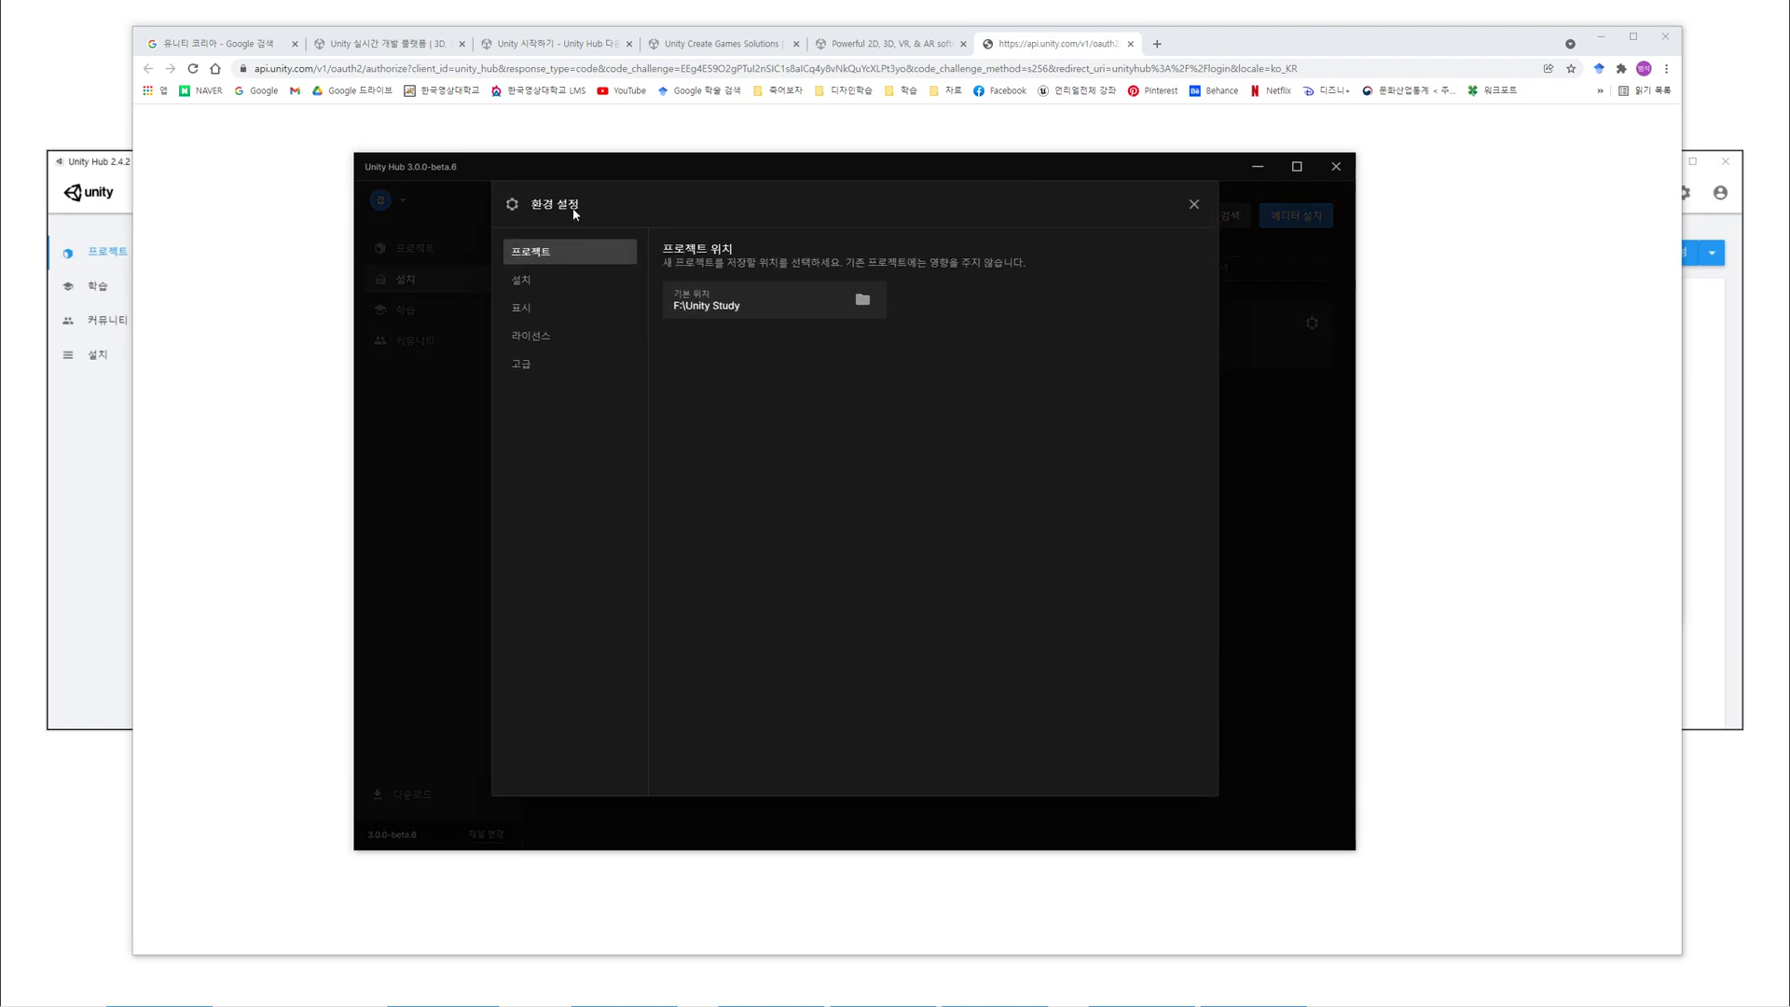
click(541, 341)
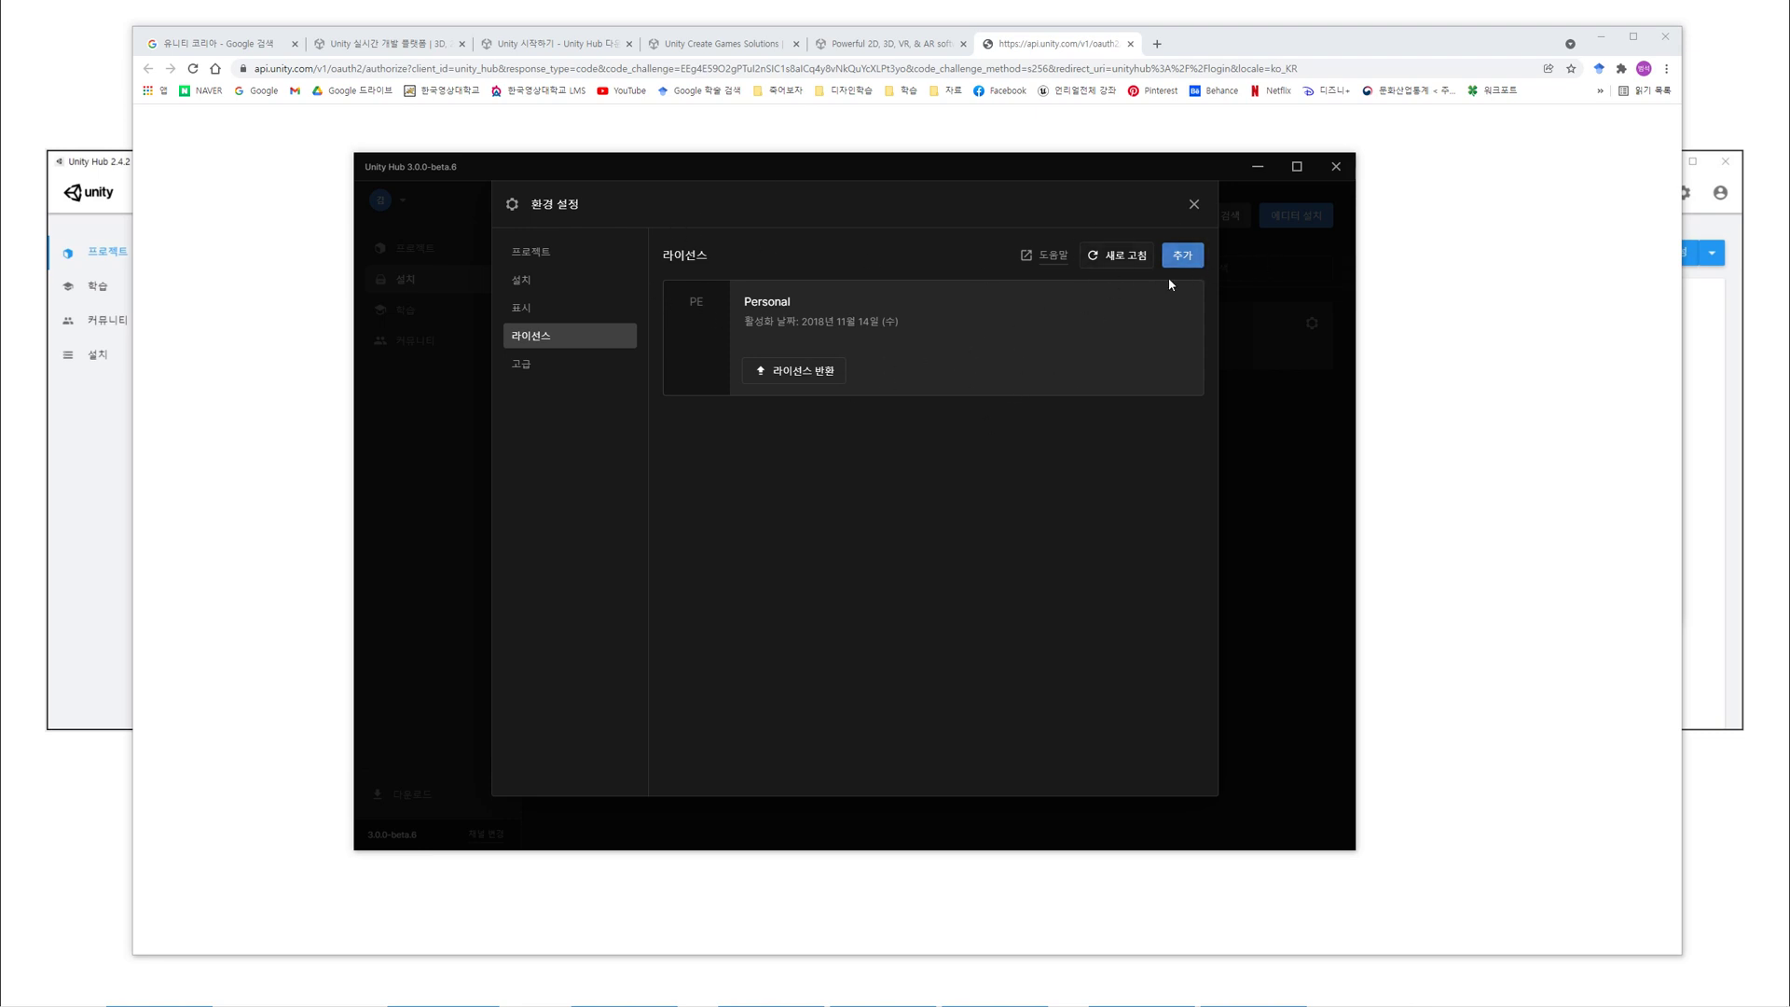
click(799, 372)
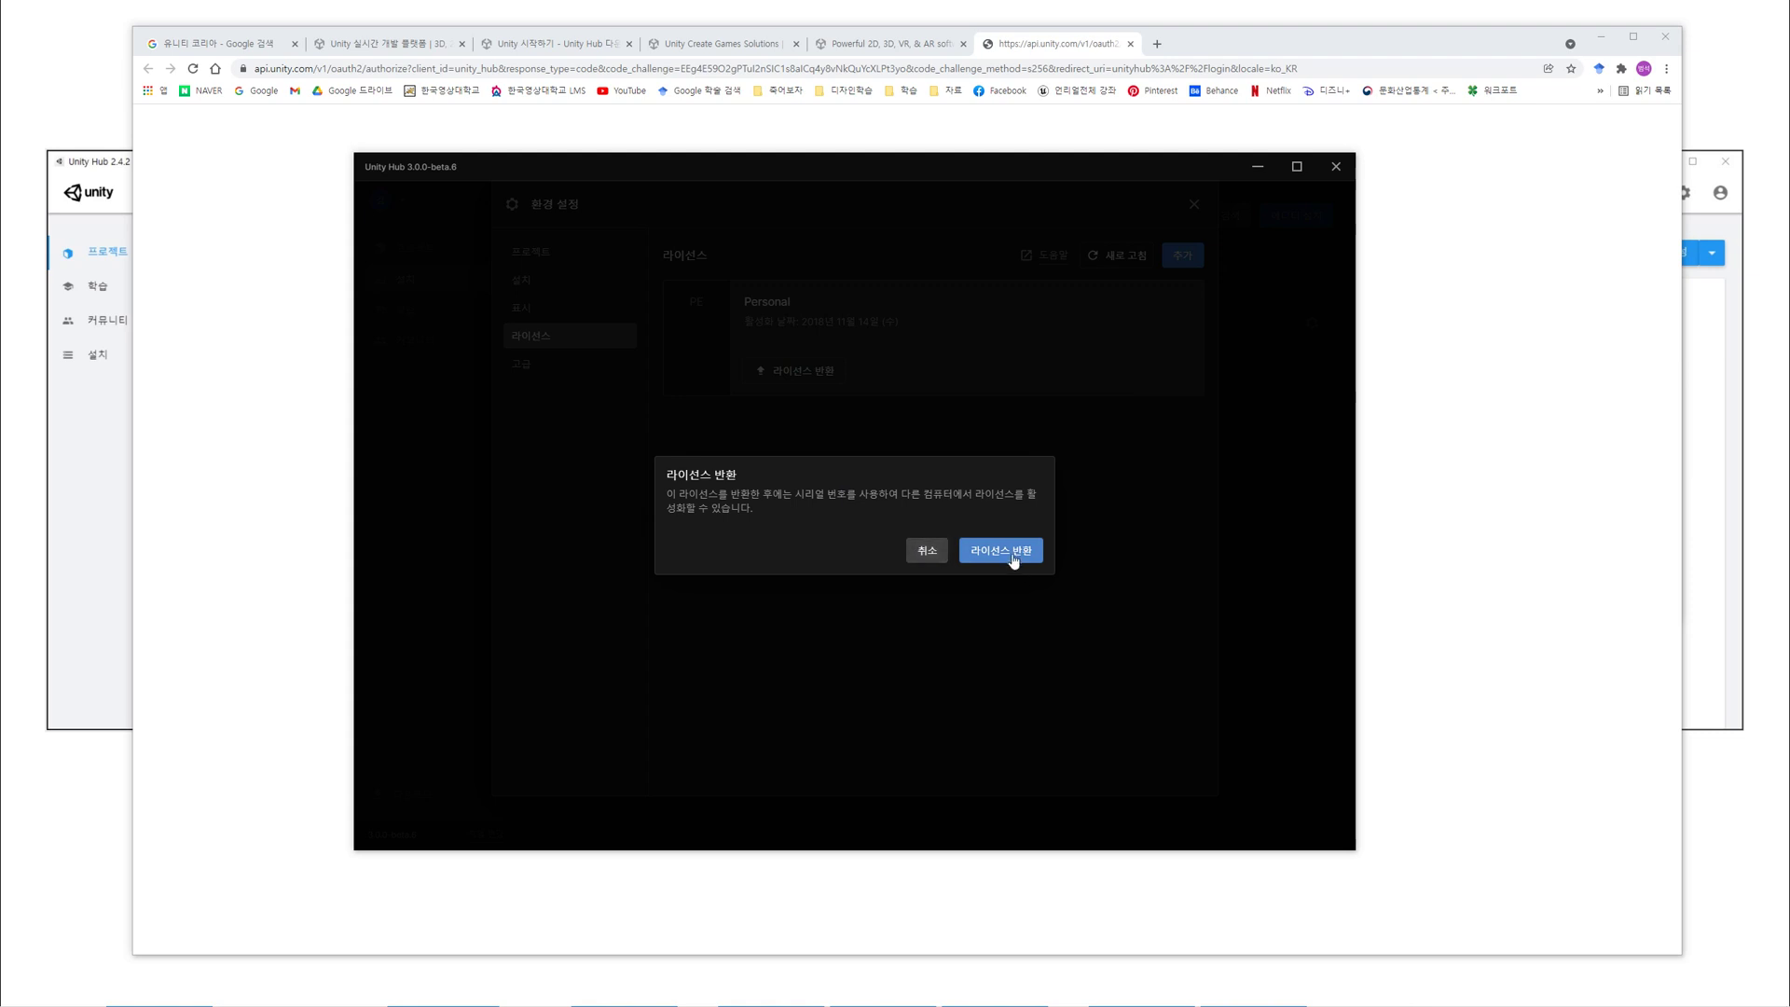
click(1012, 555)
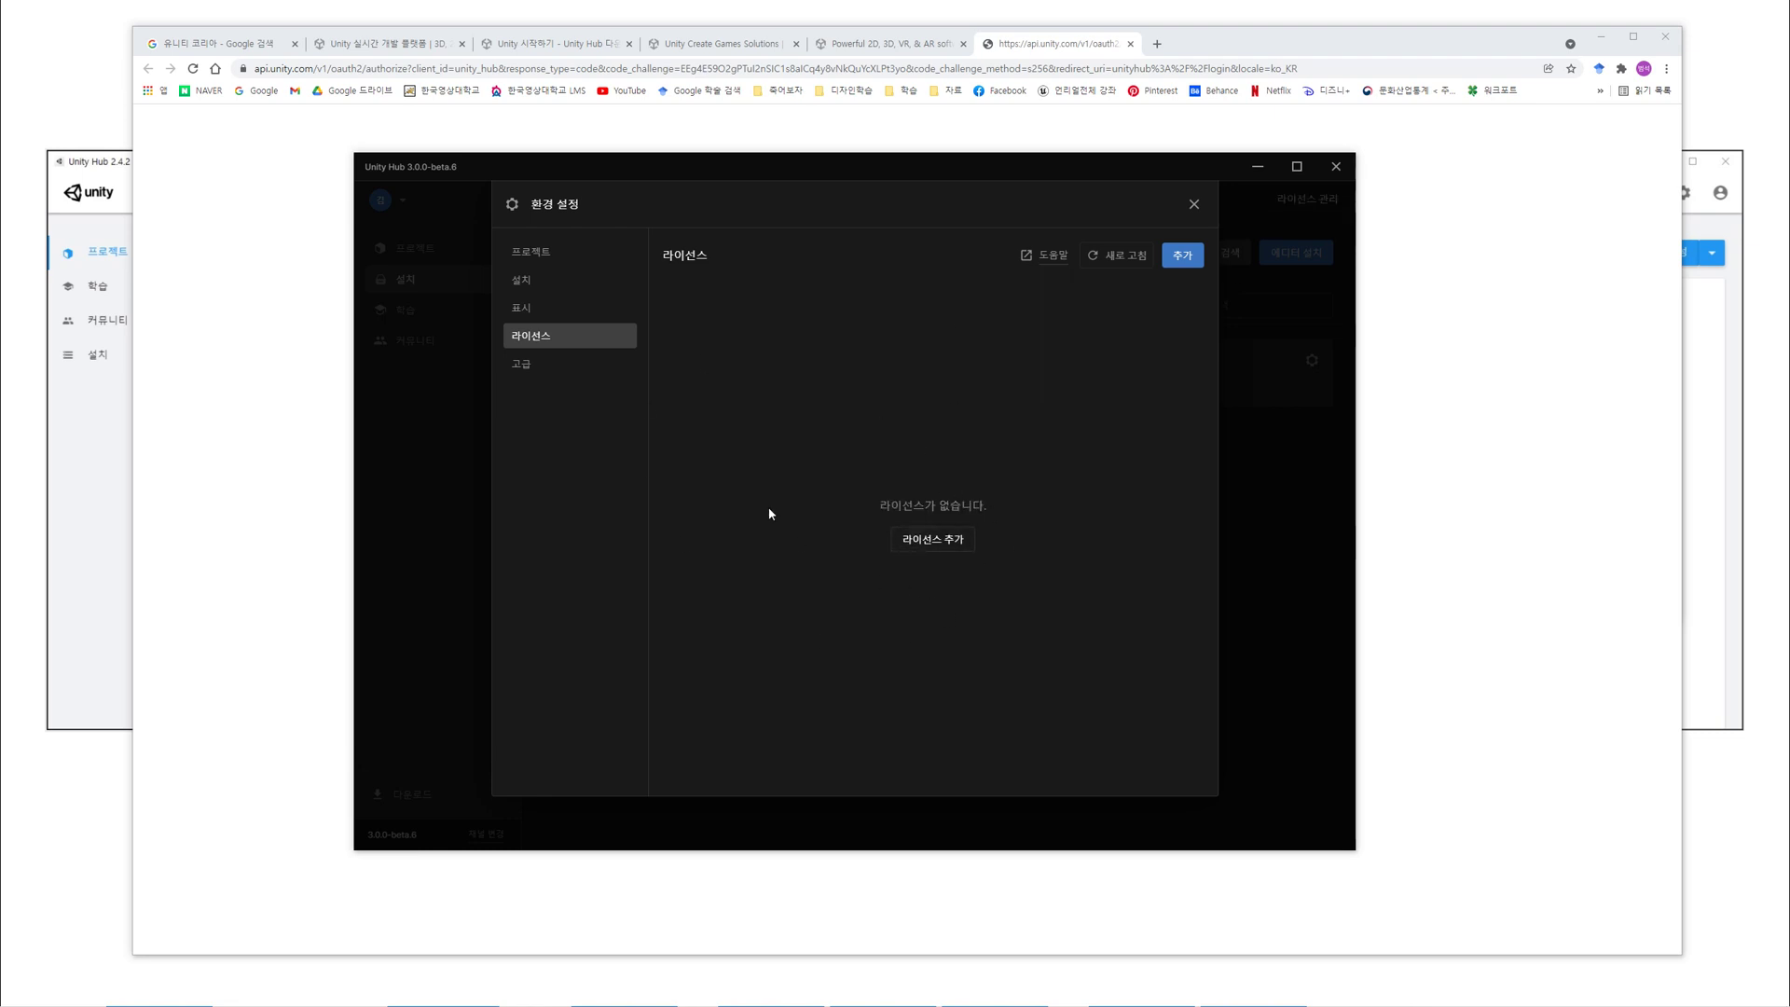
- Add a free Personal license by agreeing to its terms, check the default project location, and close the preferences
click(925, 543)
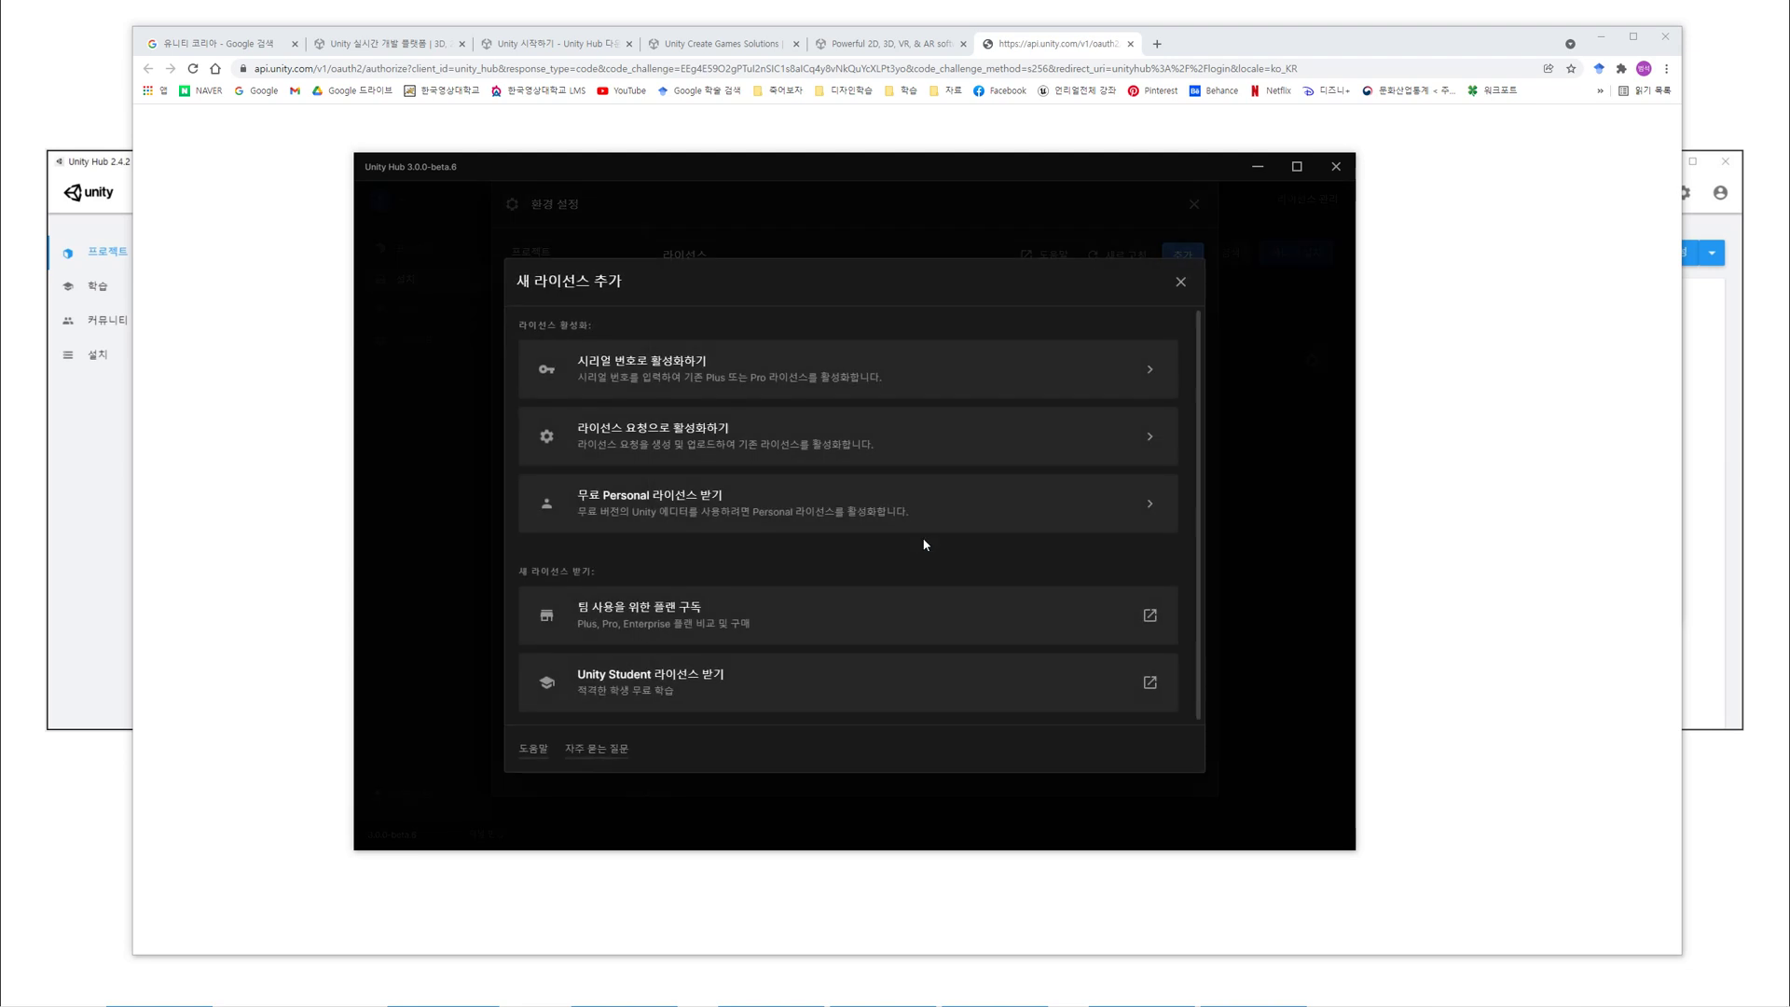
click(670, 513)
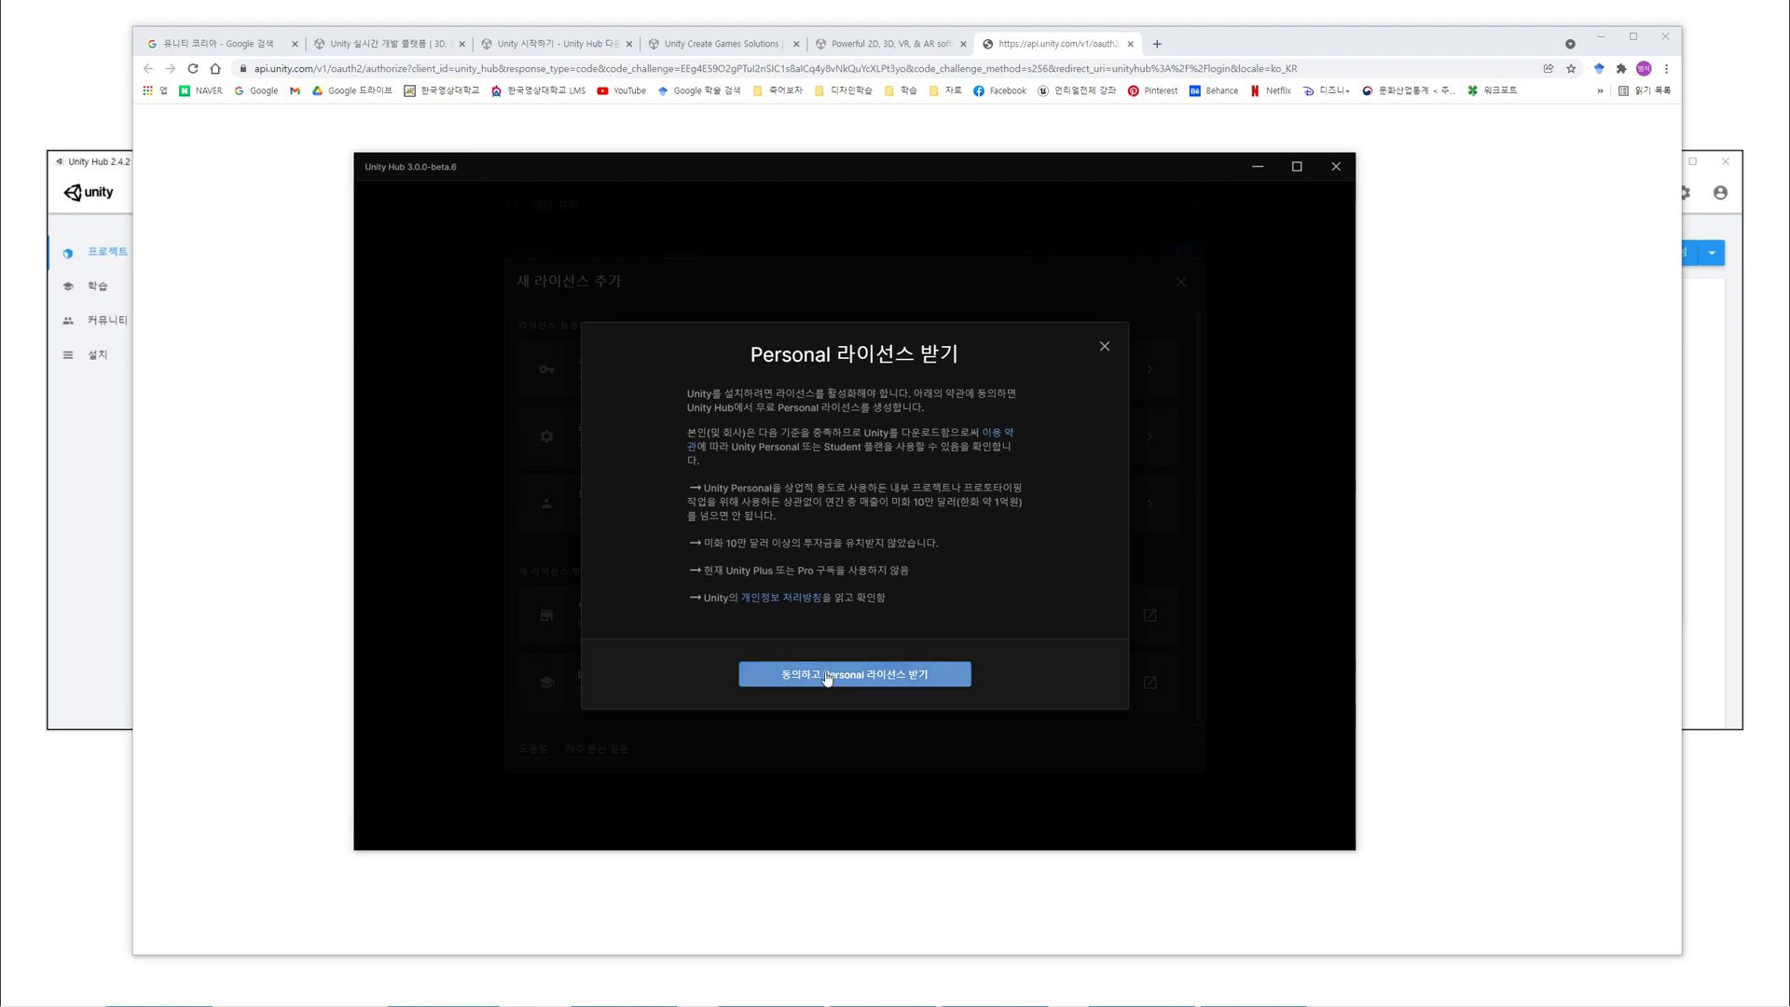
click(882, 680)
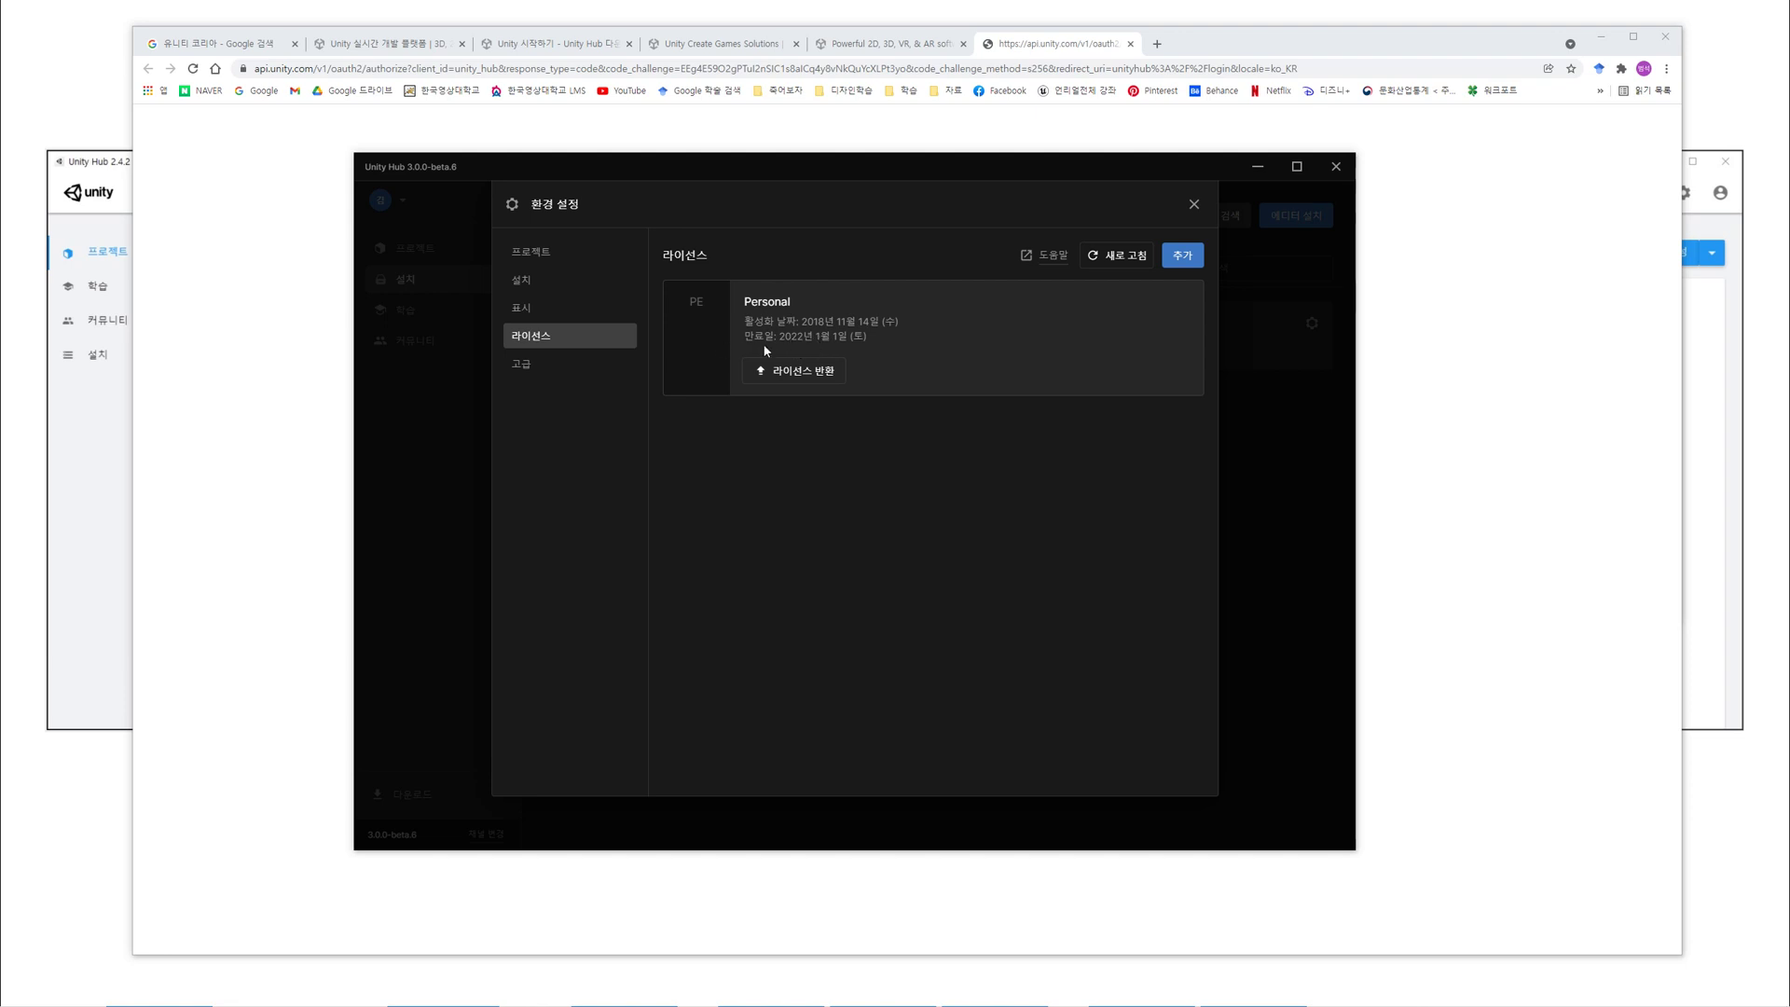
click(541, 252)
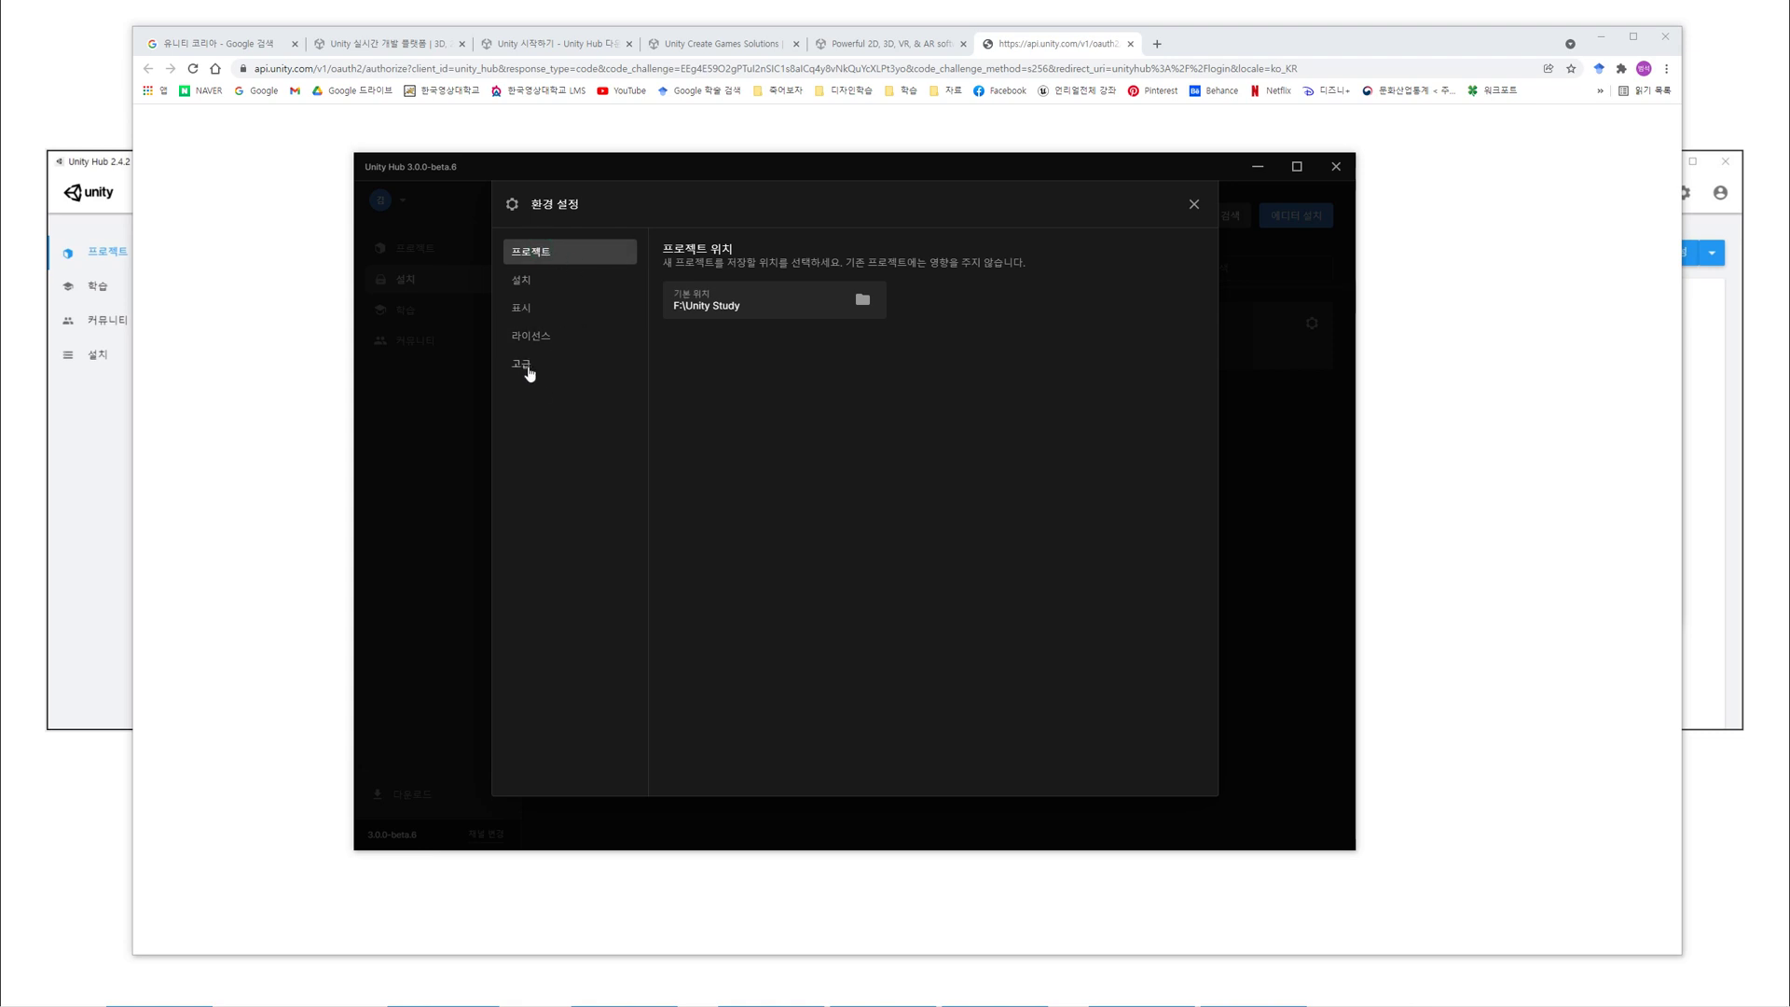
click(1194, 204)
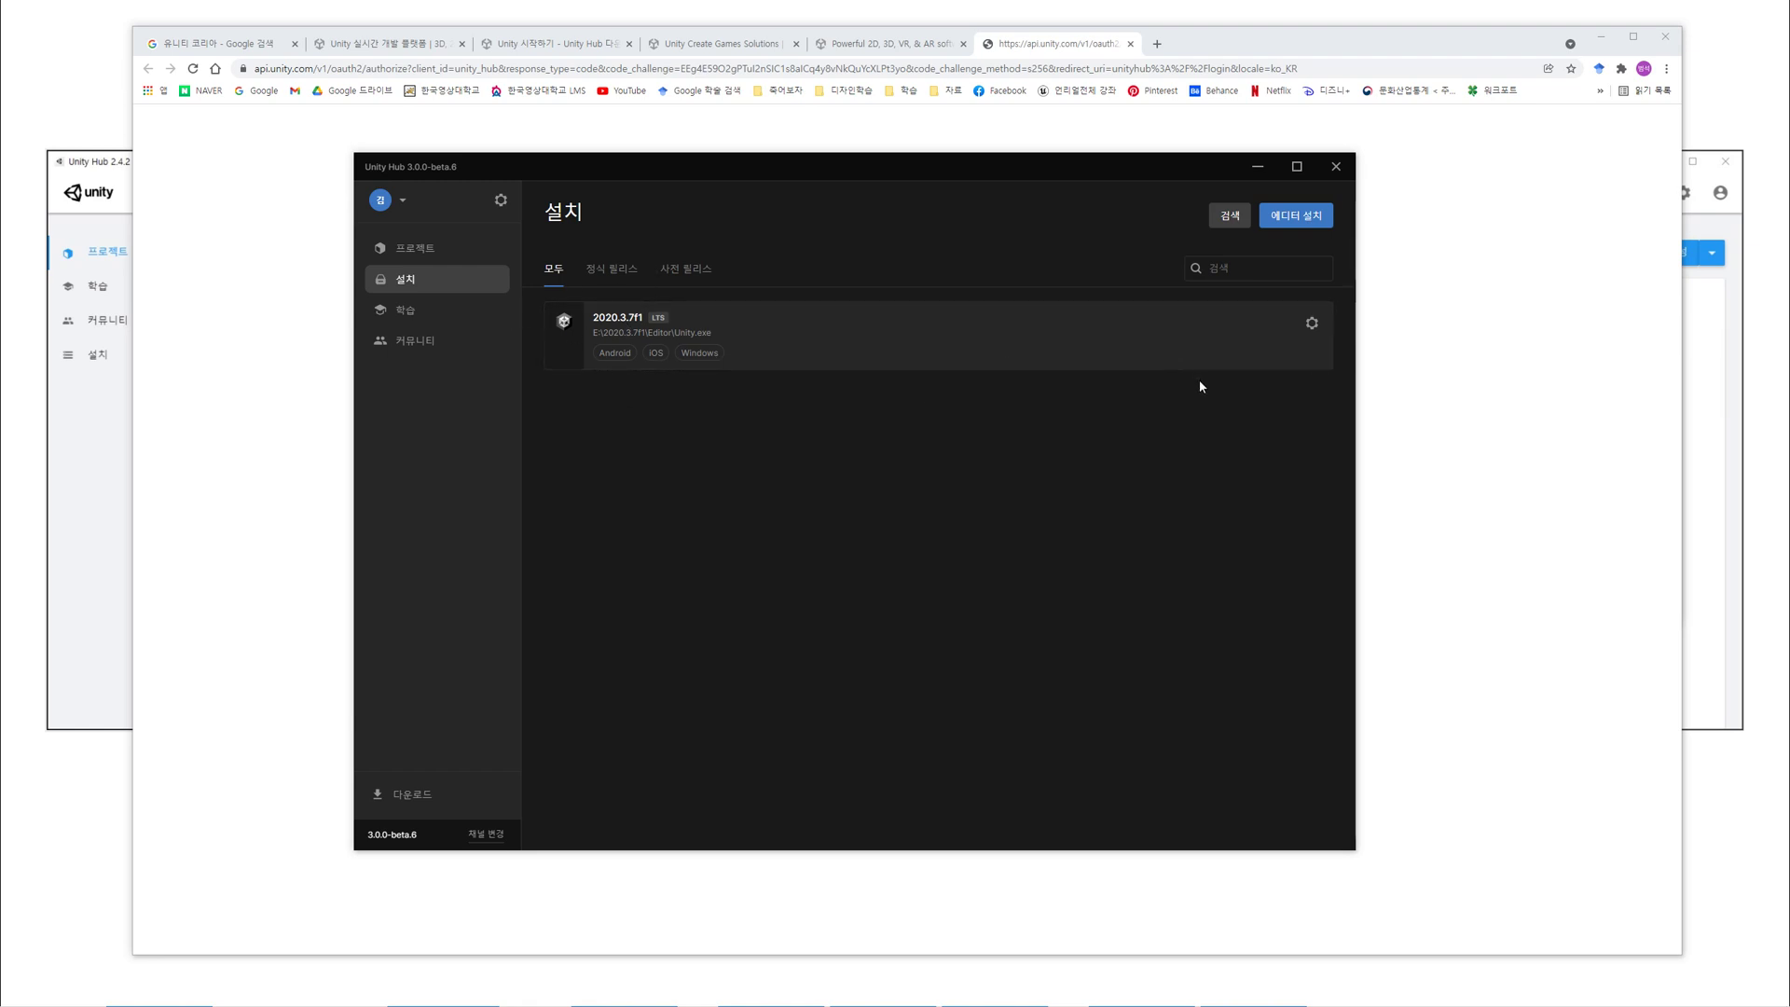
- Review the official Unity editor releases offered for installation, dismiss the list, and close the Unity Hub 3.0.0-beta.6 window
click(1300, 218)
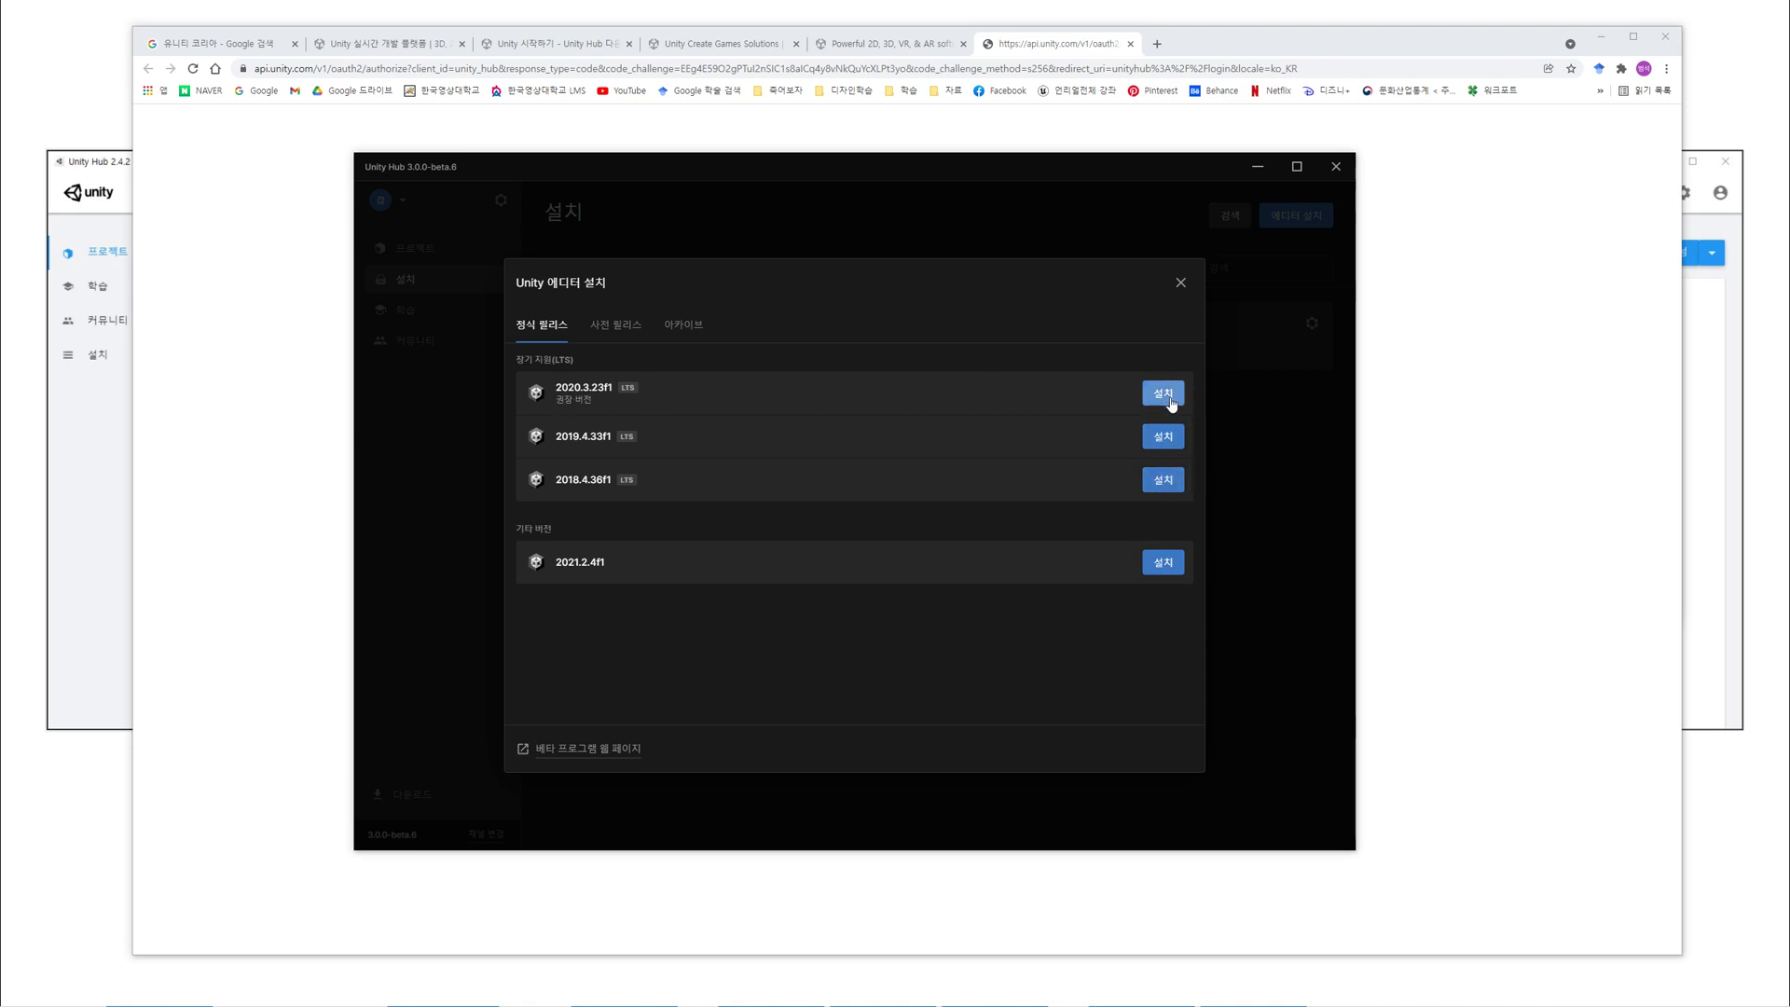
click(1181, 283)
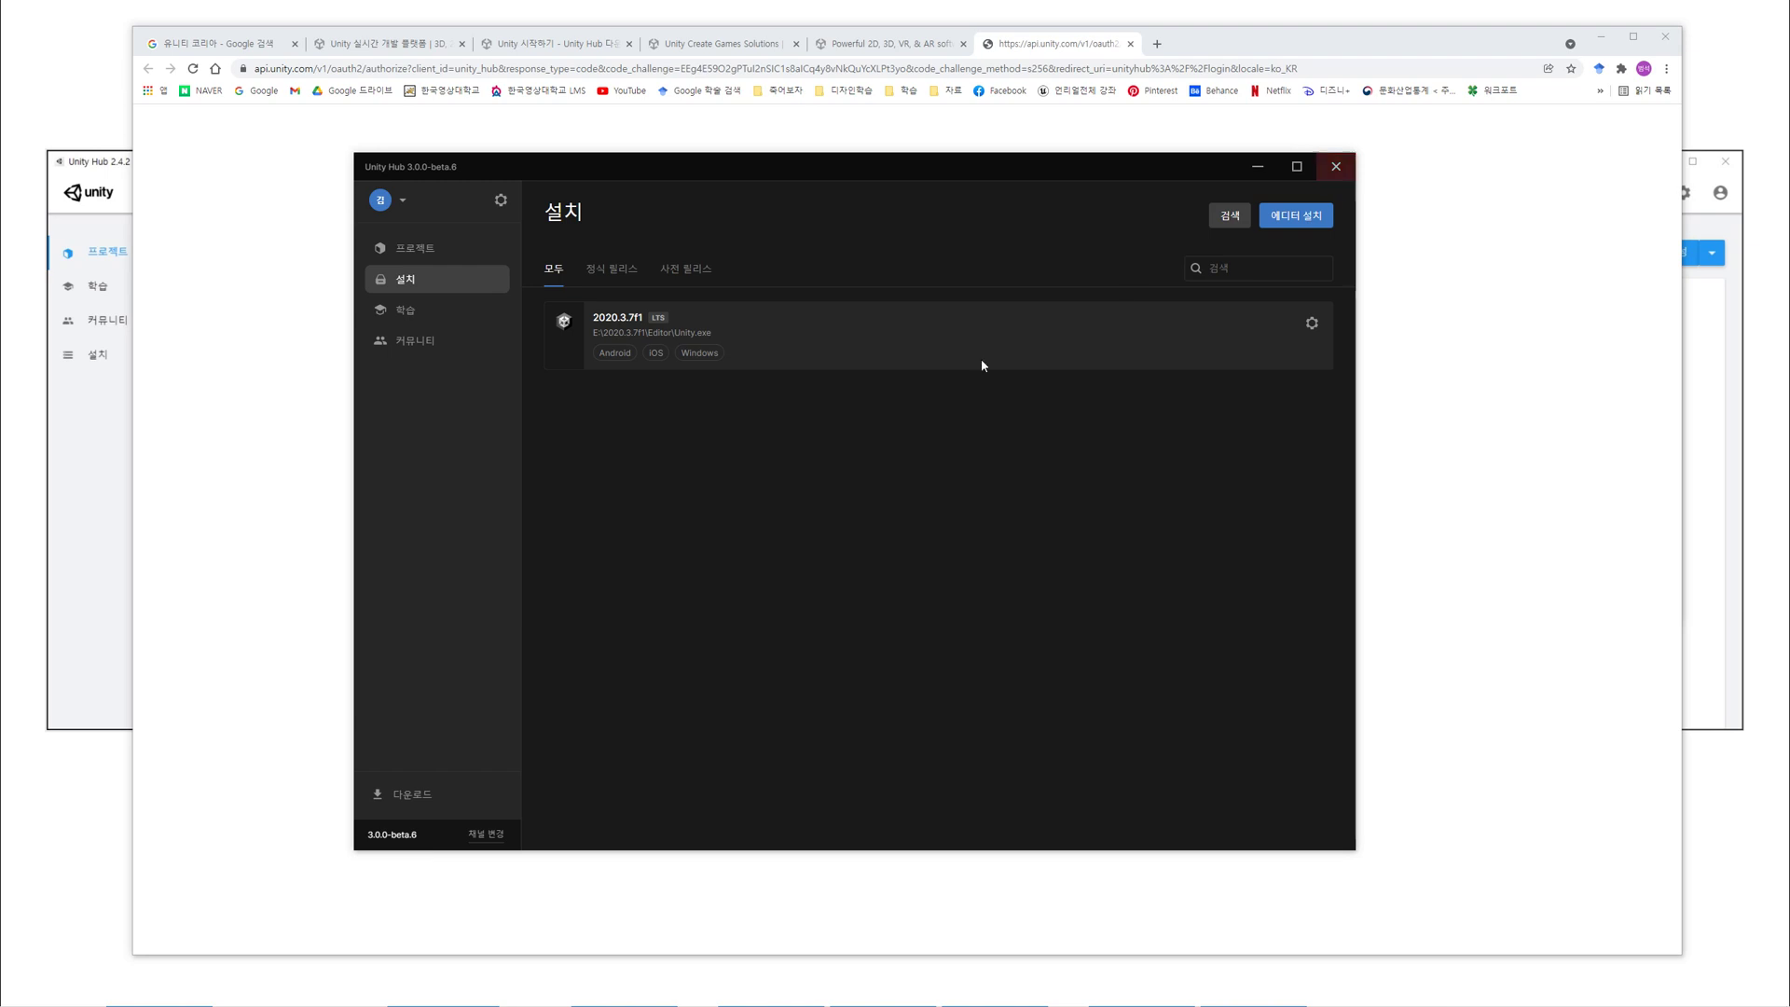
click(1337, 168)
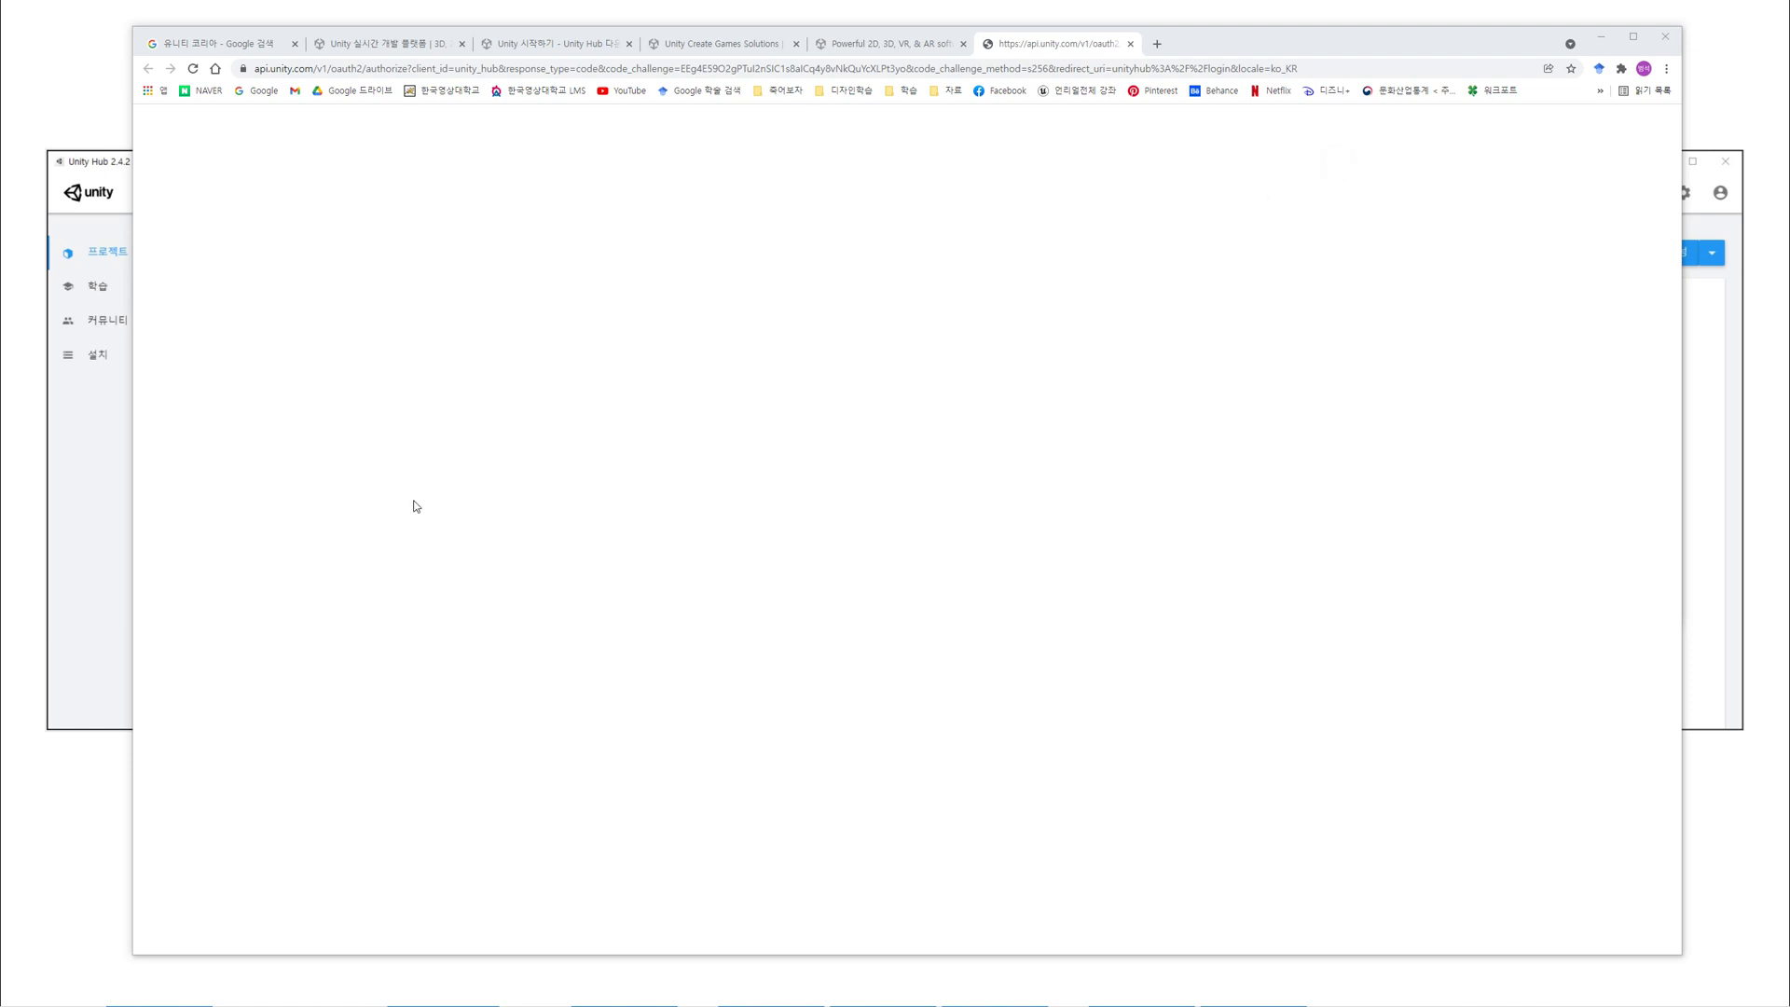